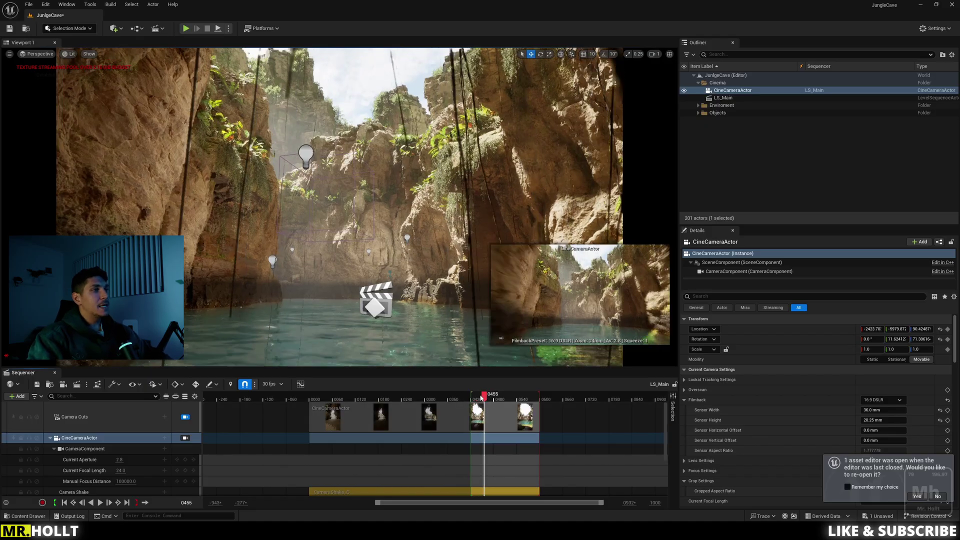
Play back the final section of the LS_Main camera sequence to review the shot.
key(space)
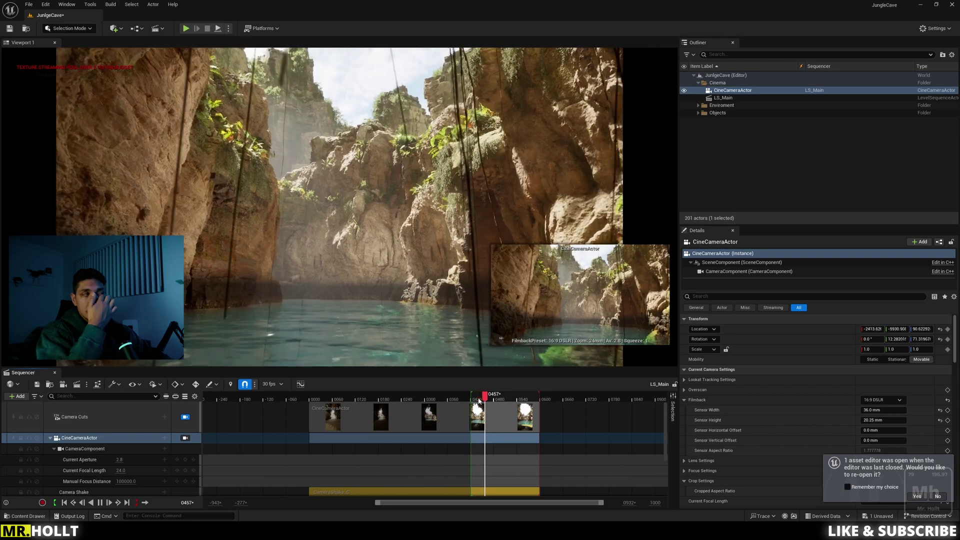
key(space)
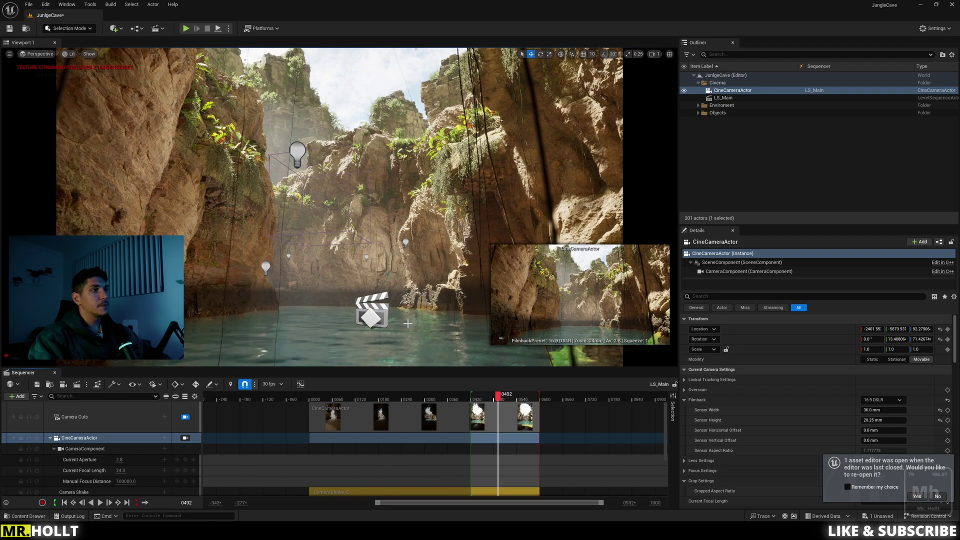
click(471, 398)
key(space)
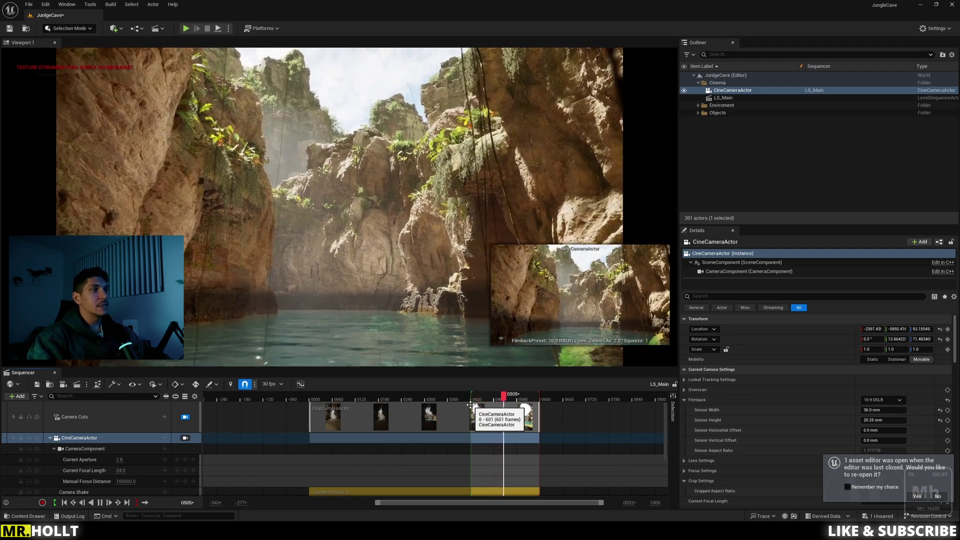
key(space)
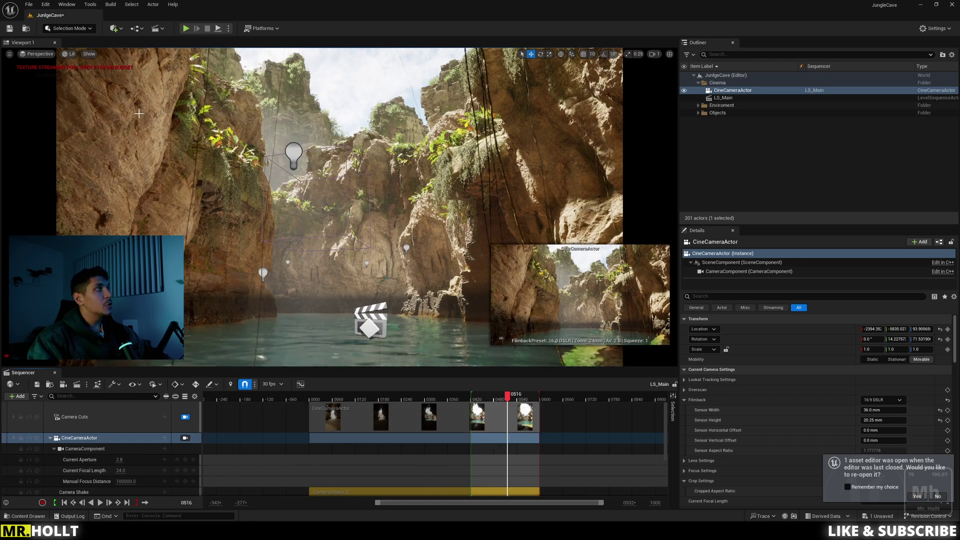
Look up the Movie Render Queue and OpenColorIO plugins by searching the plugin list for "movie rend" and "ocio", declining to re-open the asset editor.
click(65, 5)
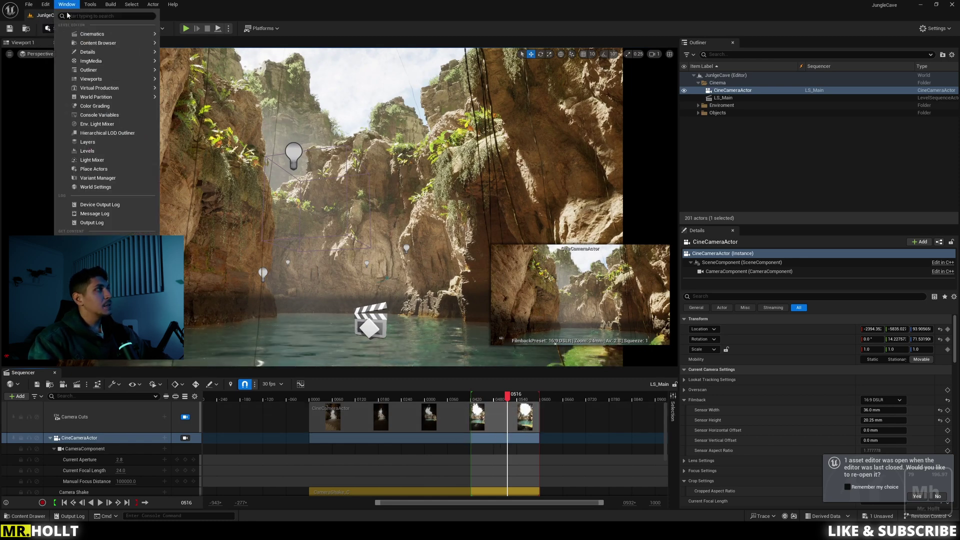
click(75, 128)
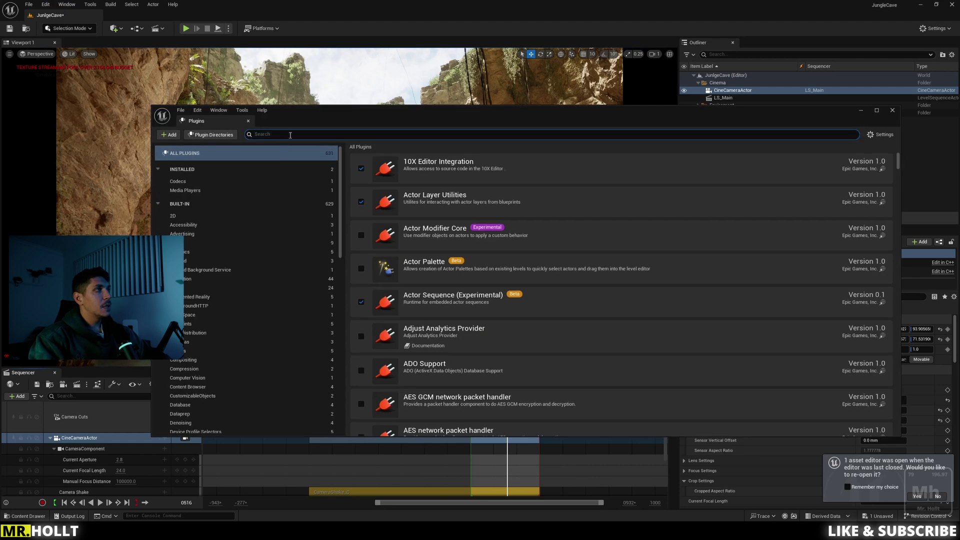
text(movie)
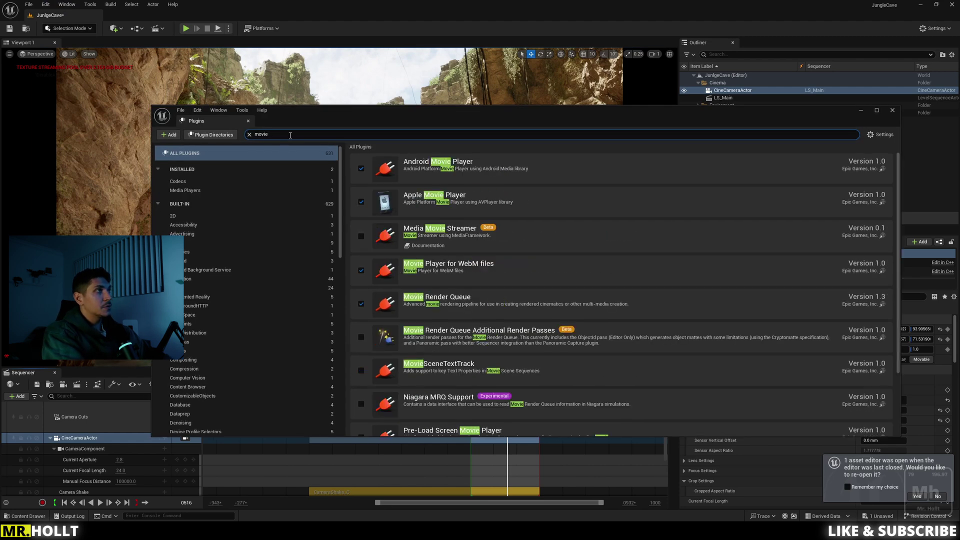
text( rend)
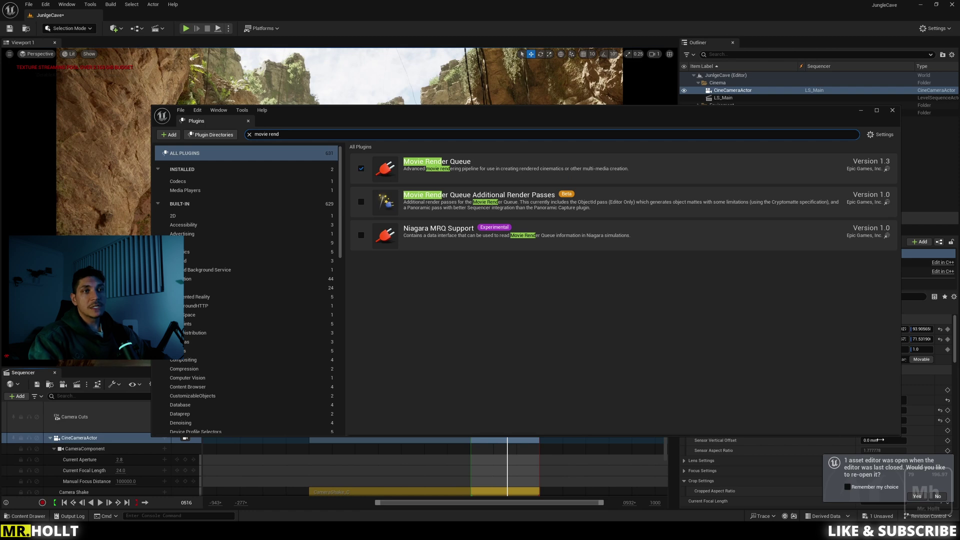
click(943, 500)
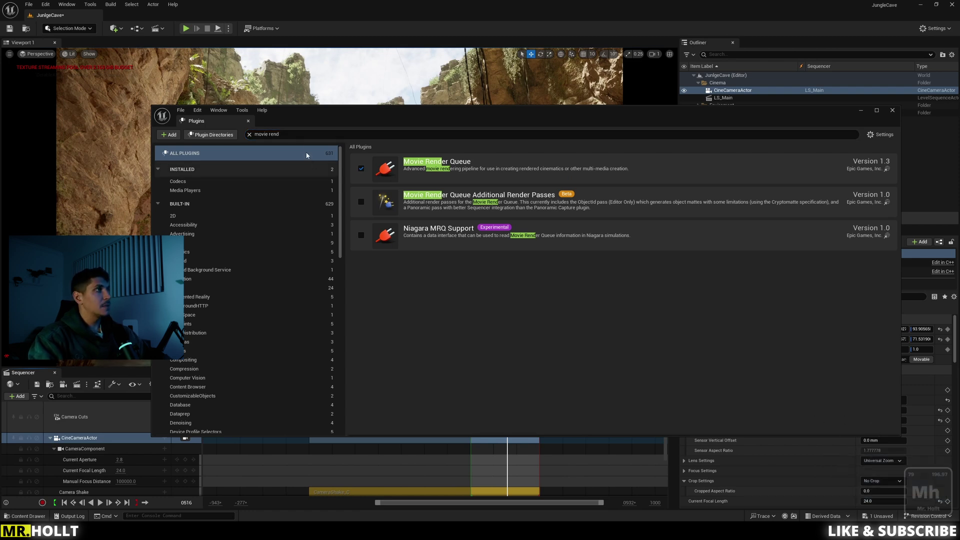
click(249, 134)
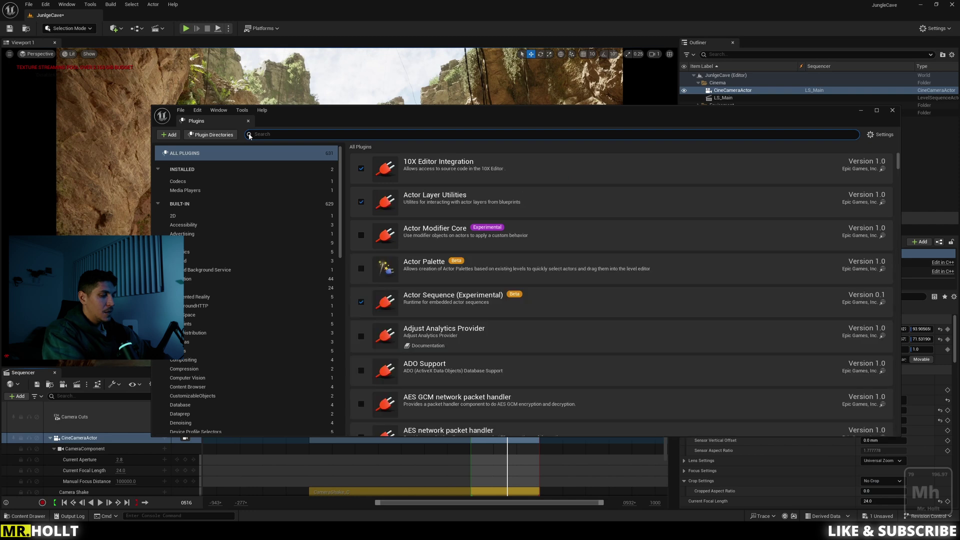
text(ocio)
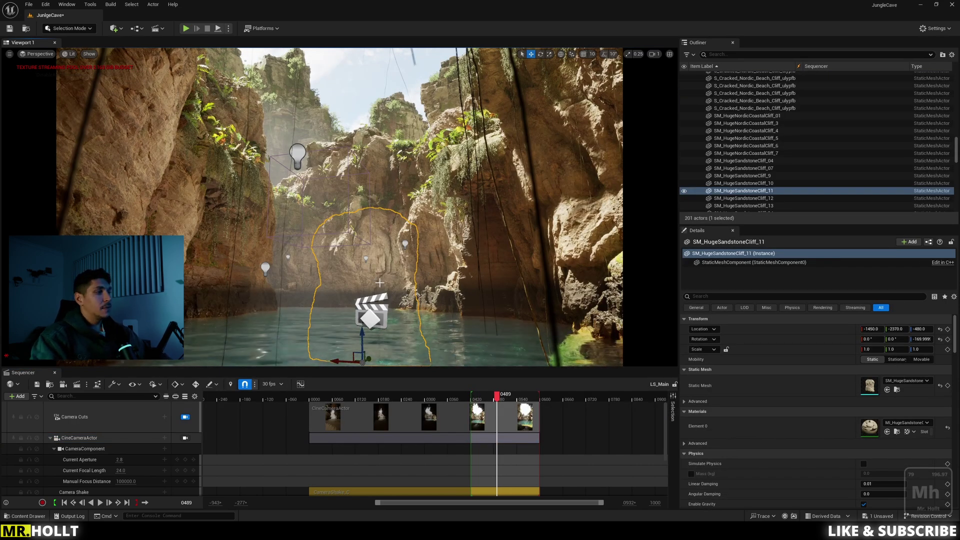
Create an OpenColorIO Configuration asset named OCIO_ACES in the Content folder.
key(ctrl+space)
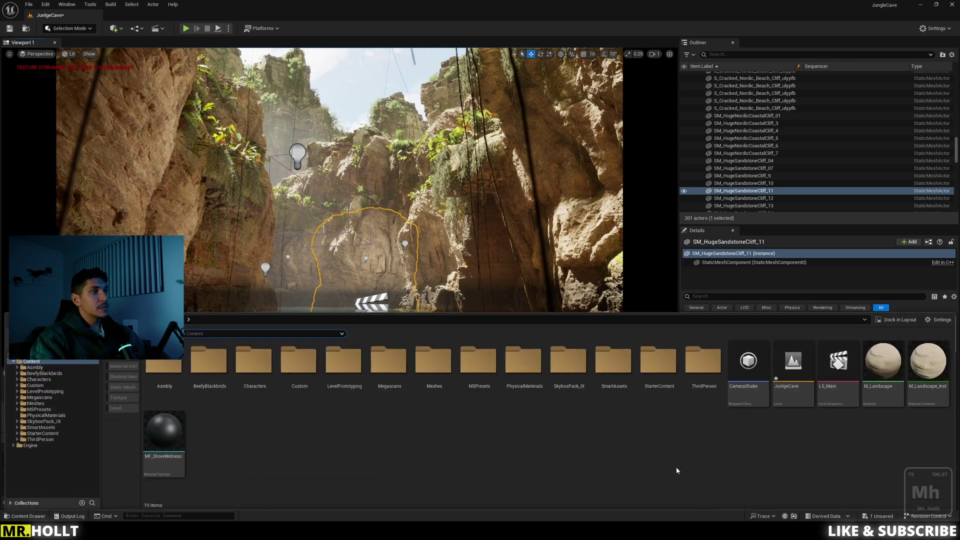
right_click(260, 448)
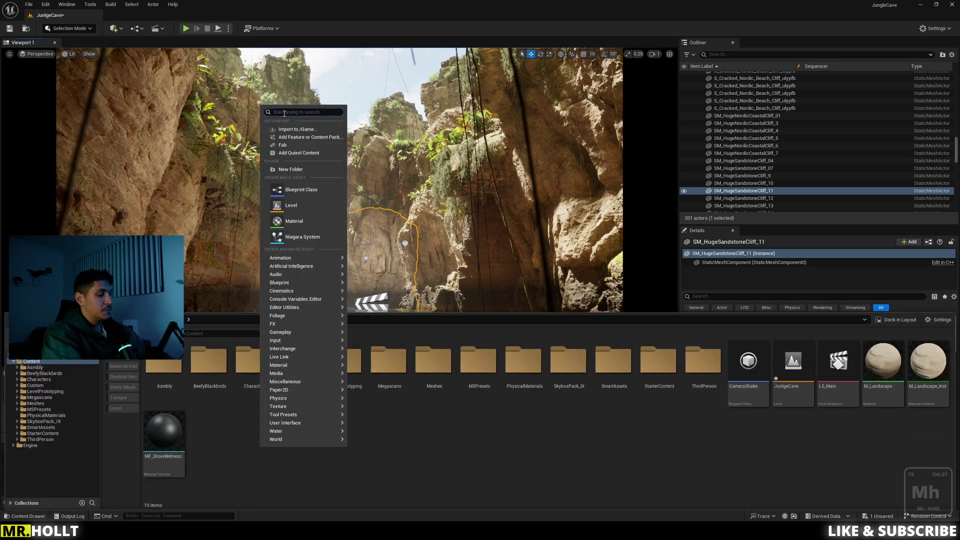
text(open)
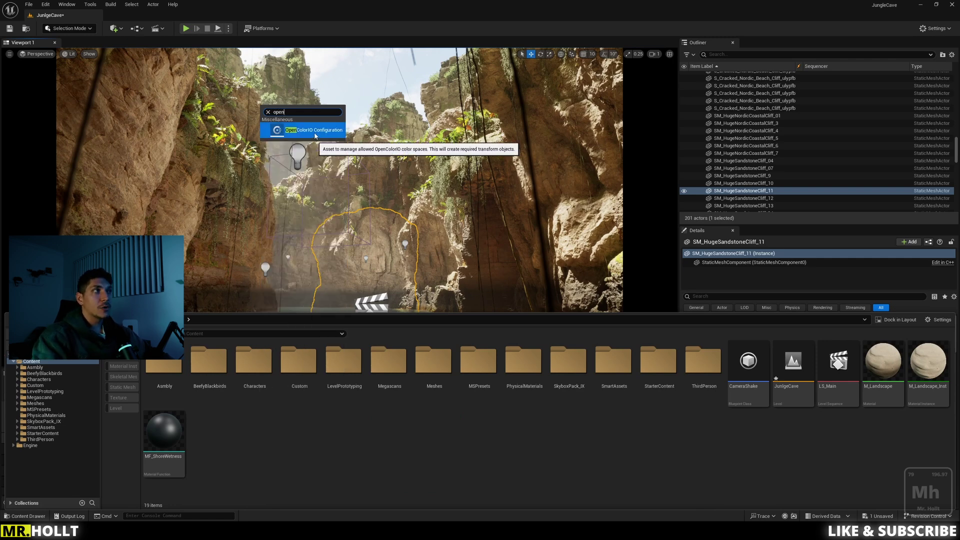
click(314, 130)
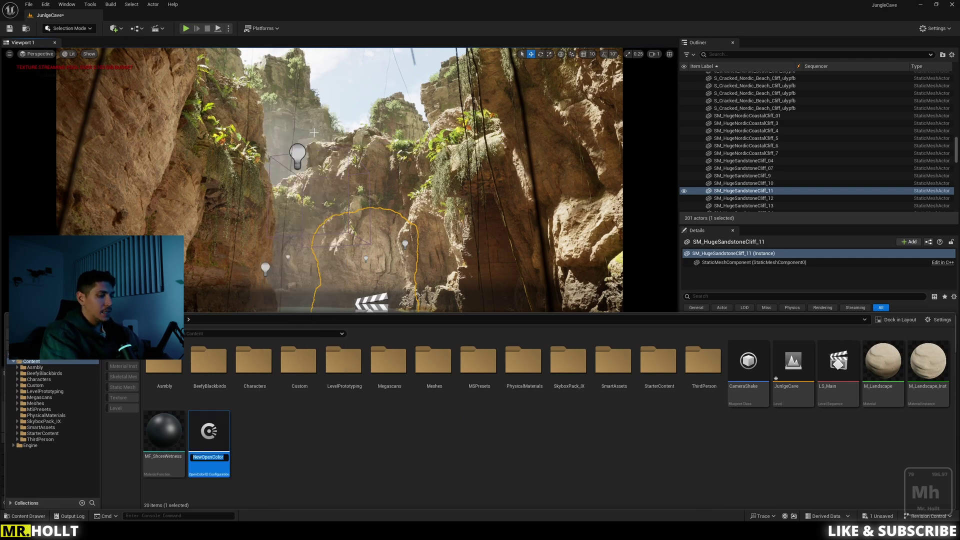
text(OCIO_AC)
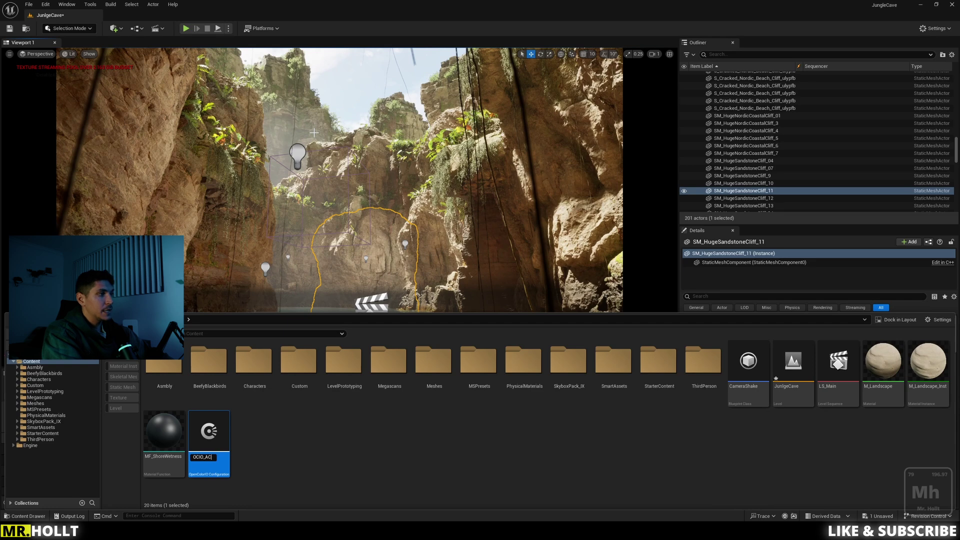
text(ES)
click(353, 439)
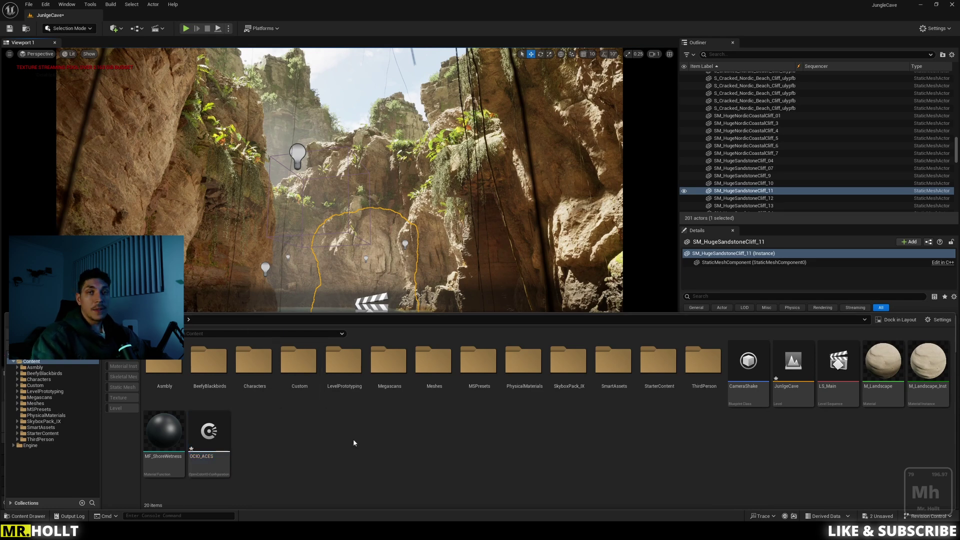
Add two desired color spaces to the OCIO_ACES asset and set the first to Linear Rec.709 (sRGB).
double_click(224, 441)
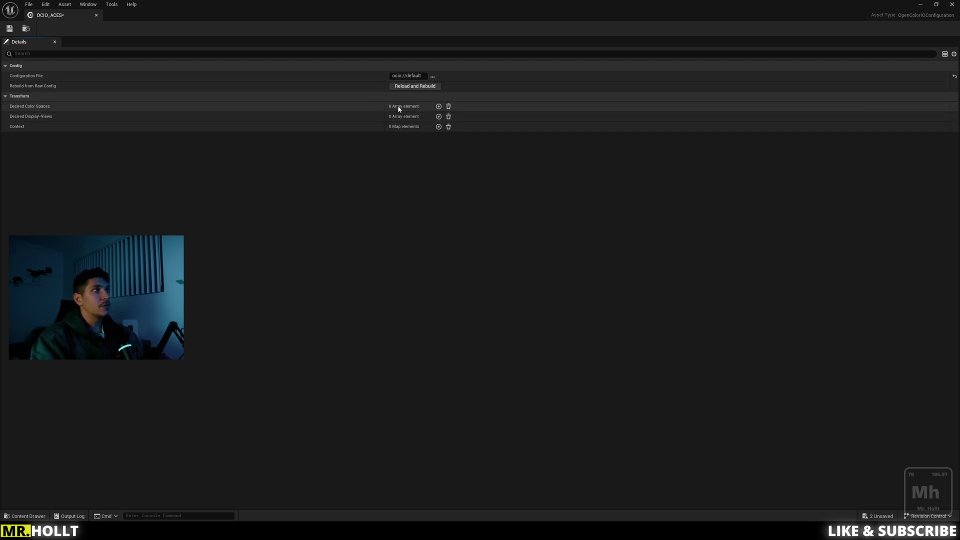
click(438, 107)
click(439, 106)
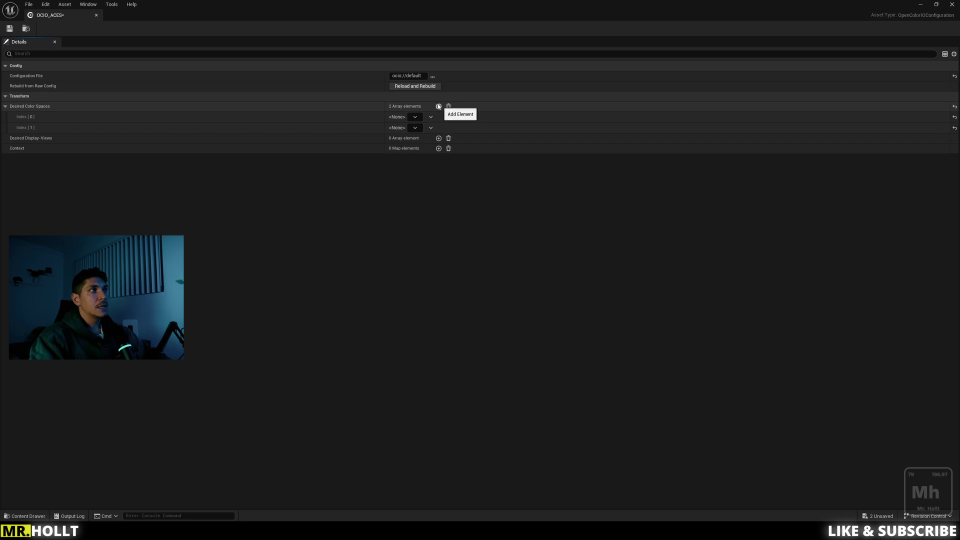
click(416, 117)
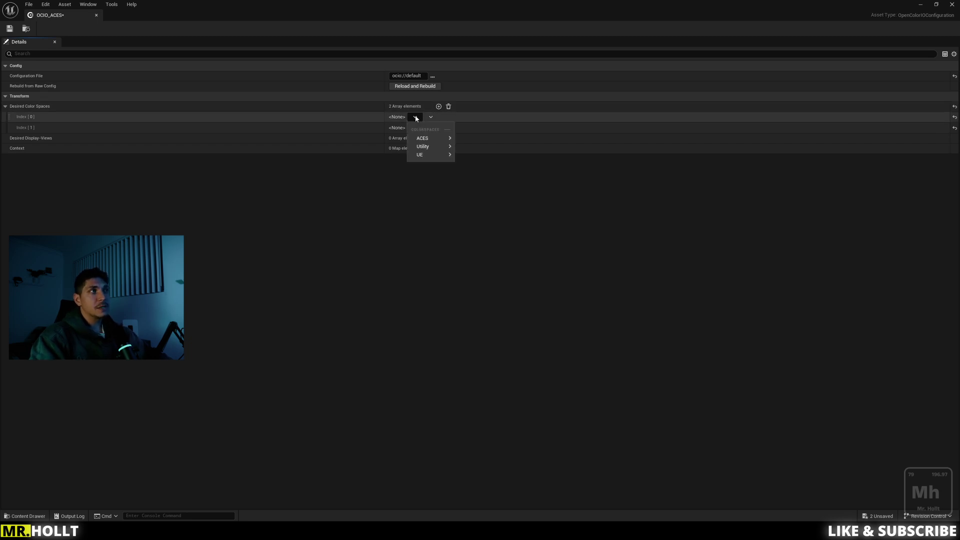
mouse_move(424, 146)
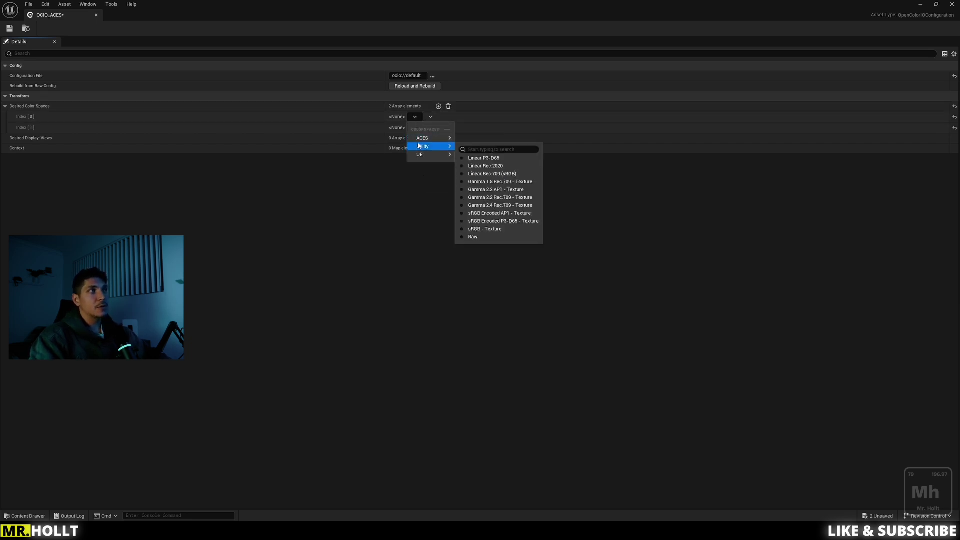
click(479, 175)
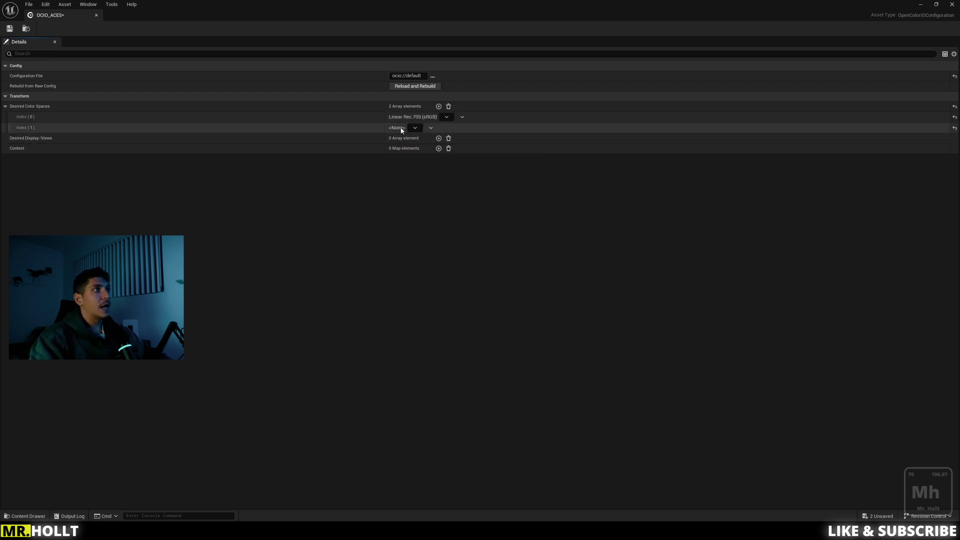
Set the second desired color space to ACEScg, then save and close the OCIO_ACES asset.
click(415, 128)
mouse_move(422, 149)
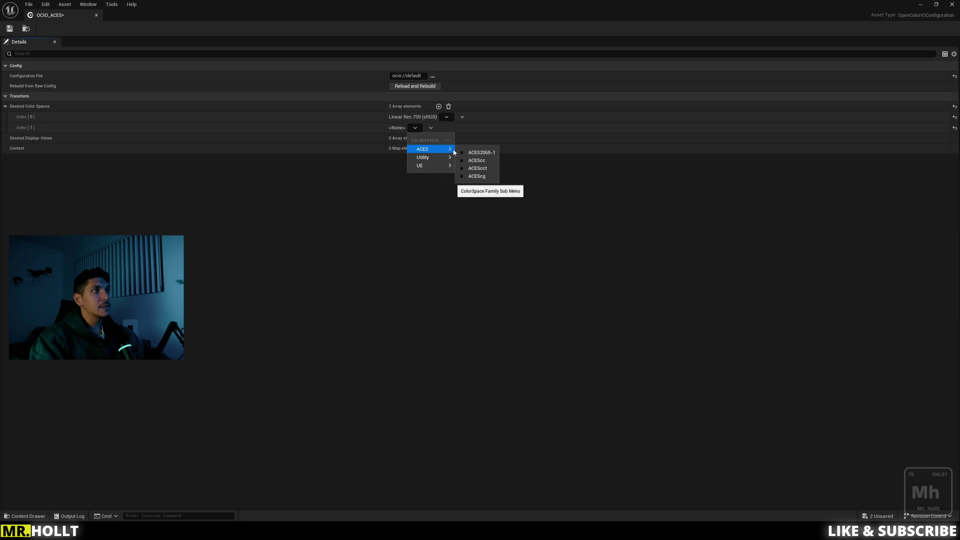
click(474, 174)
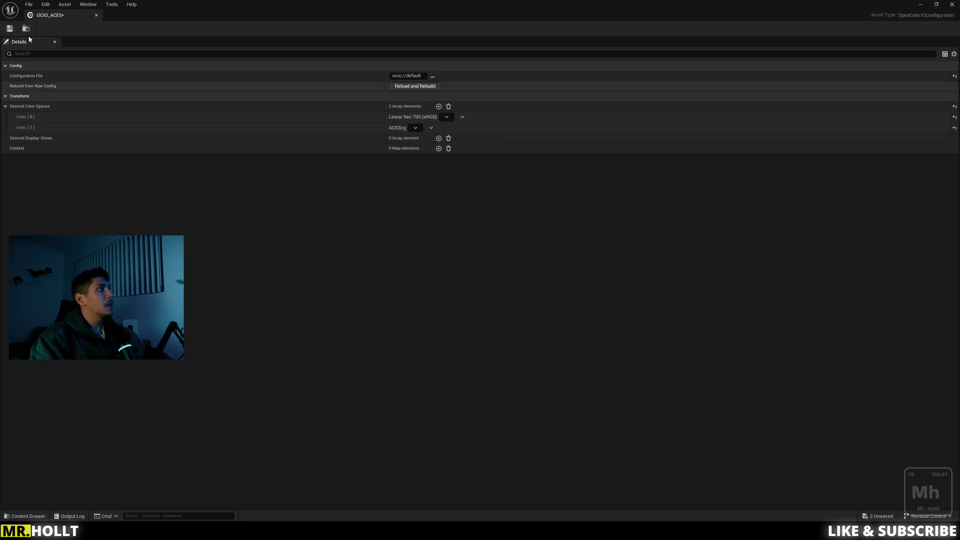
click(9, 29)
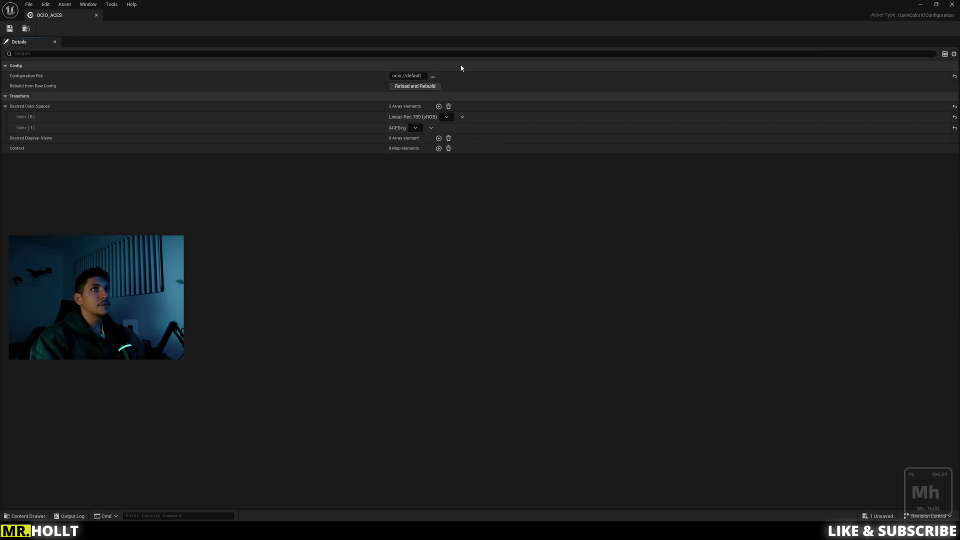
click(953, 5)
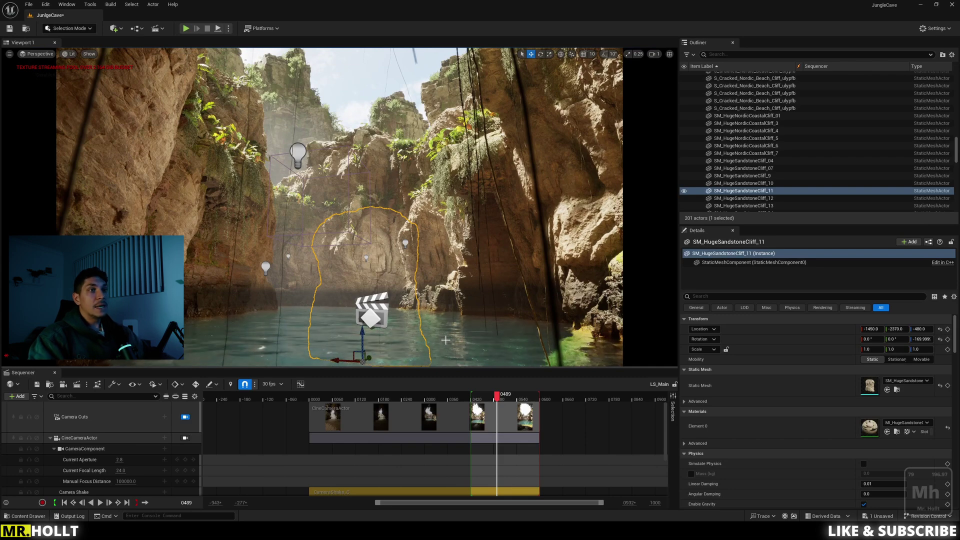
Replay the end of the camera sequence to check the shot before rendering.
click(477, 400)
key(space)
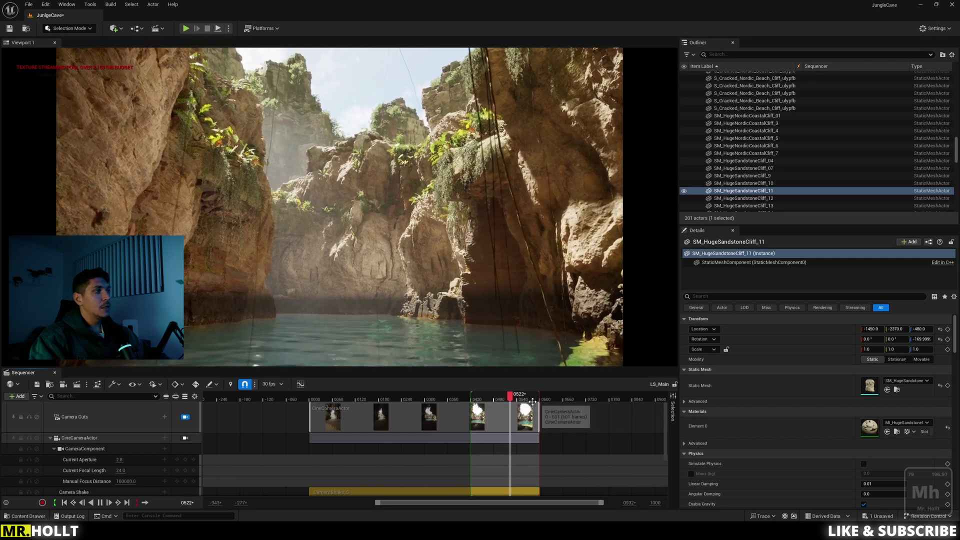
key(space)
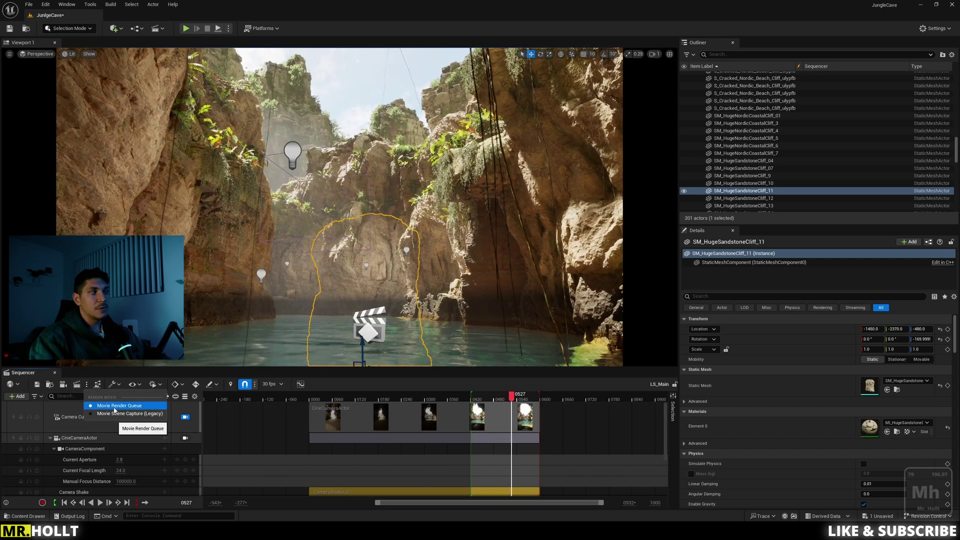
Queue LS_Main in the Movie Render Queue and add Anti-aliasing, Color Output and Game Overrides settings to its configuration.
click(76, 386)
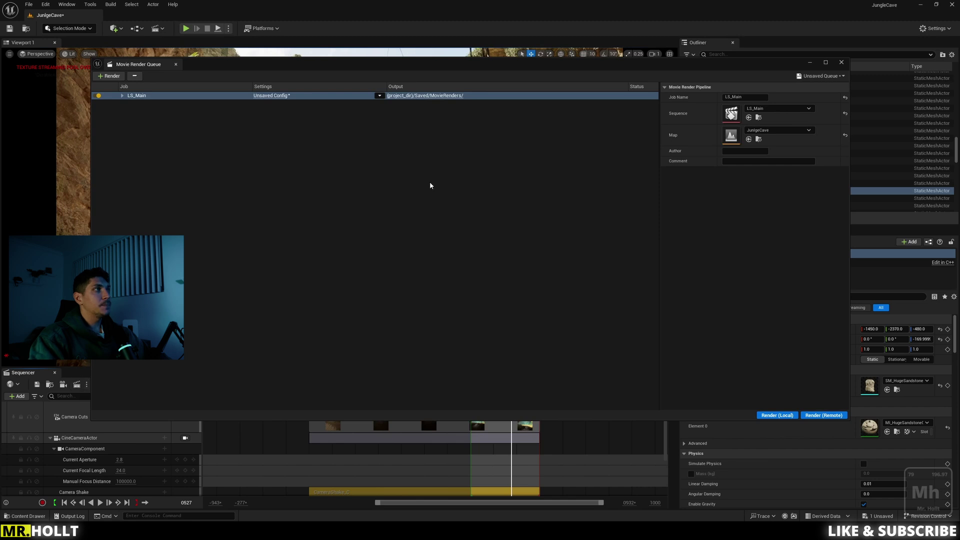
click(271, 95)
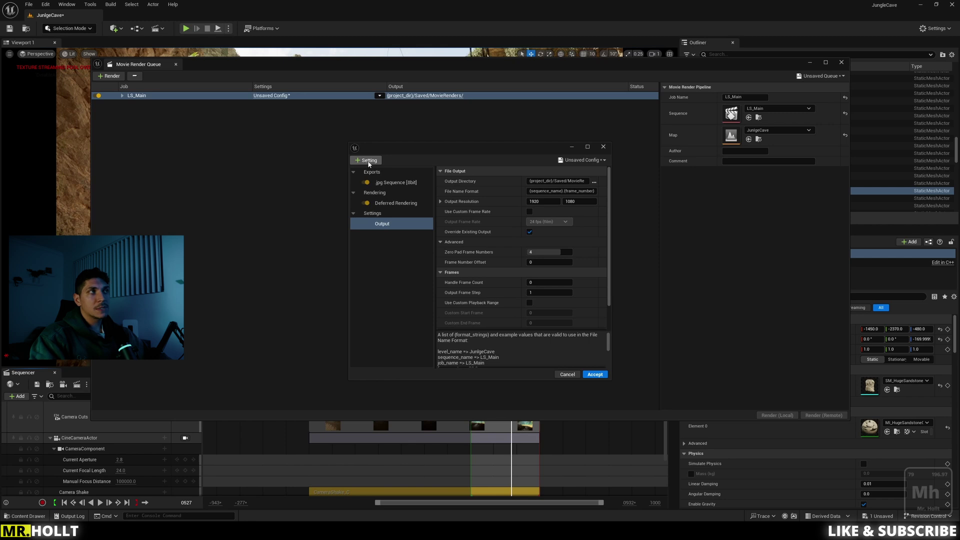
click(369, 161)
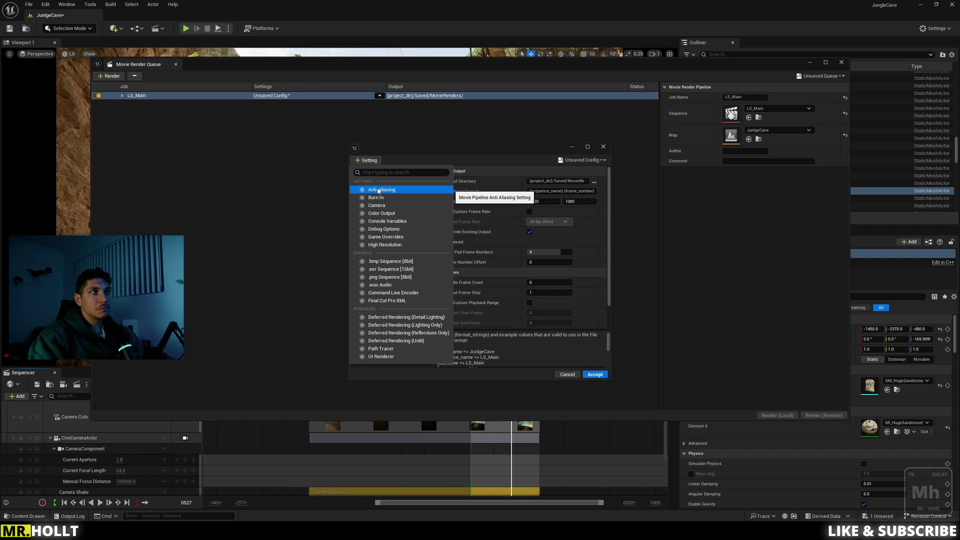
click(379, 191)
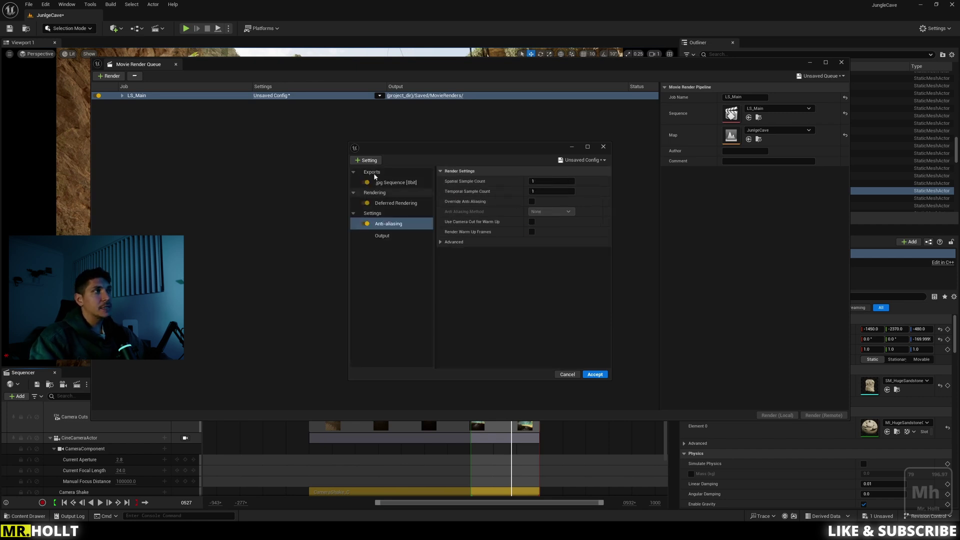
click(370, 160)
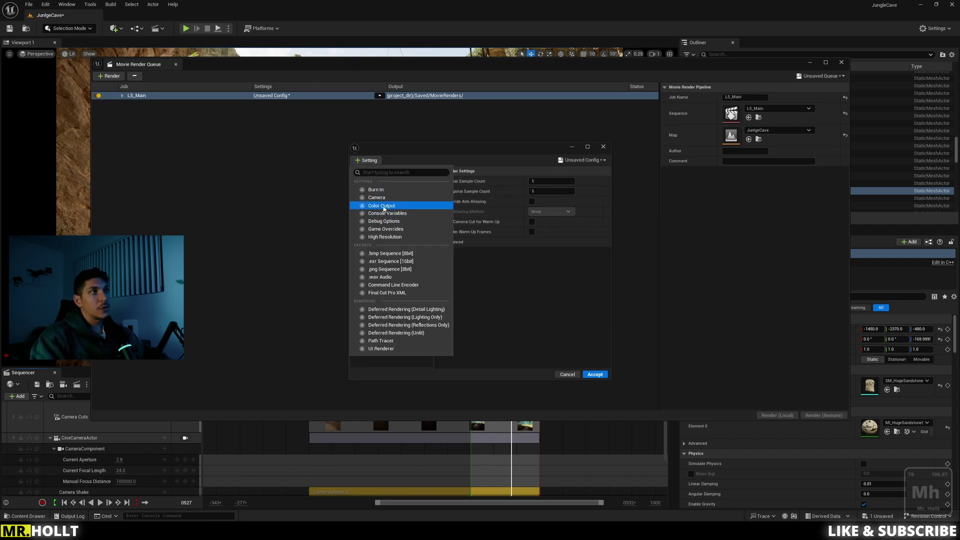
click(383, 206)
click(369, 161)
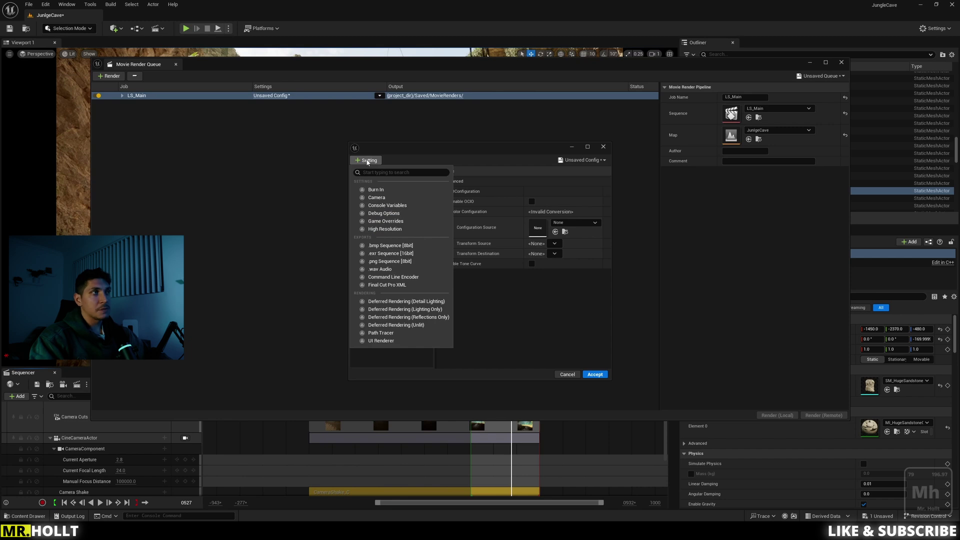
click(386, 221)
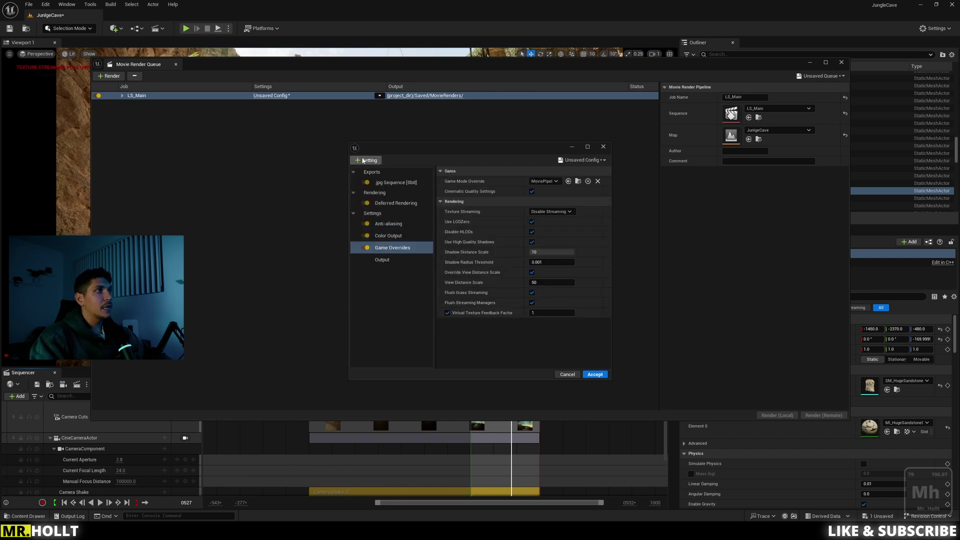
Add a 16-bit .exr Sequence export to the render configuration and remove the .jpg Sequence export.
click(367, 160)
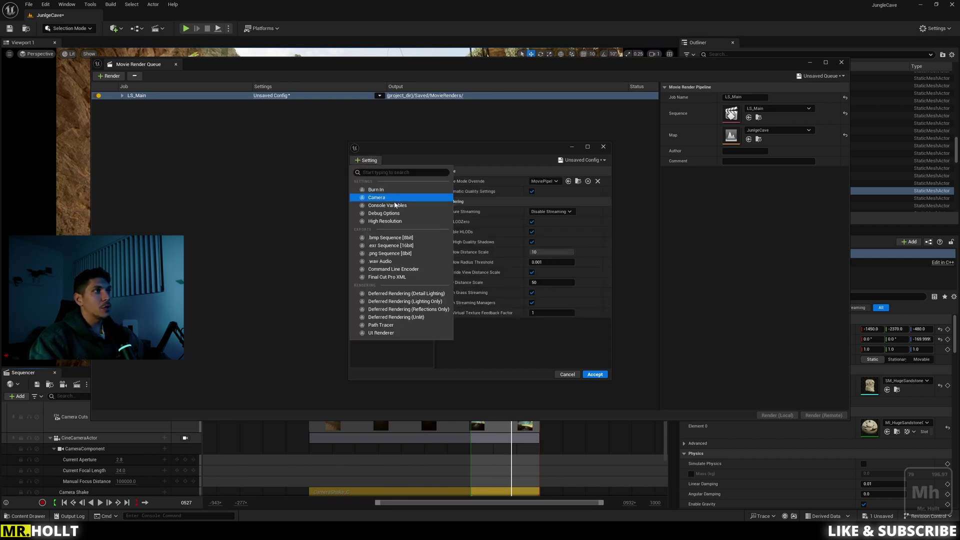
click(391, 246)
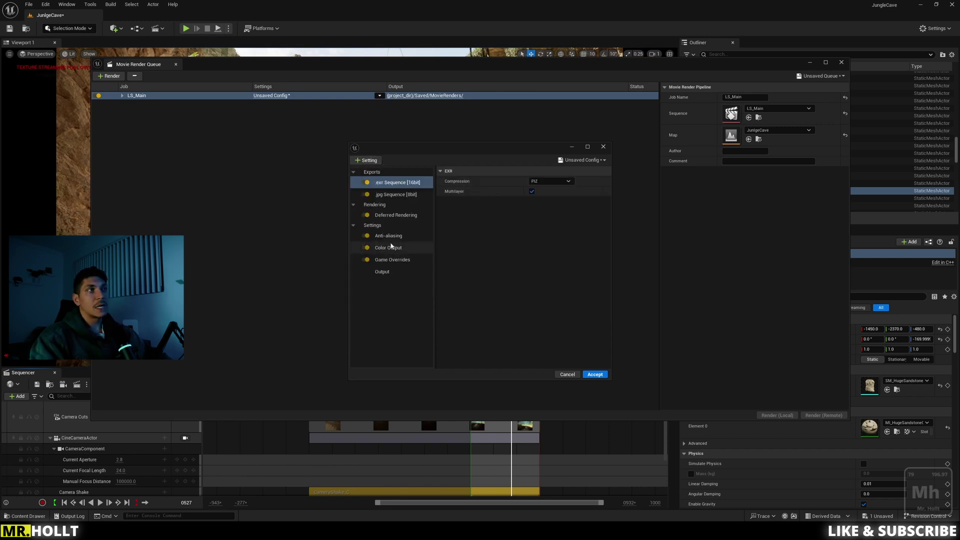
click(400, 195)
key(Delete)
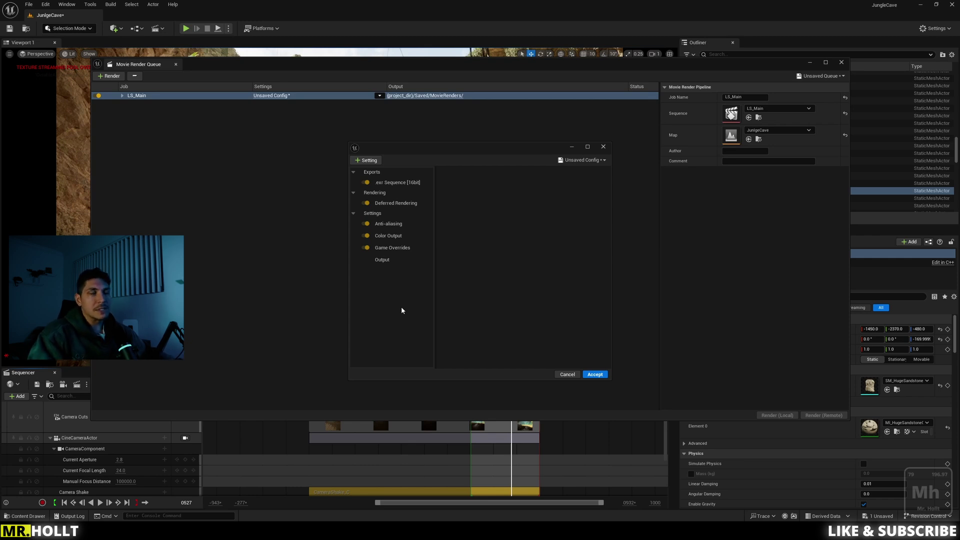
Set the Anti-aliasing spatial sample count to 2 and temporal sample count to 6, and enable Override Anti Aliasing.
click(393, 183)
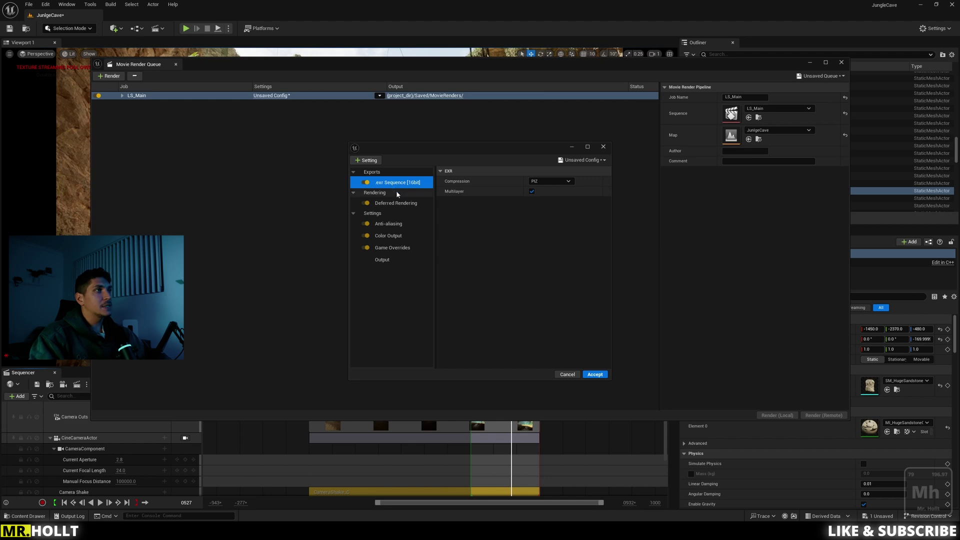
click(401, 204)
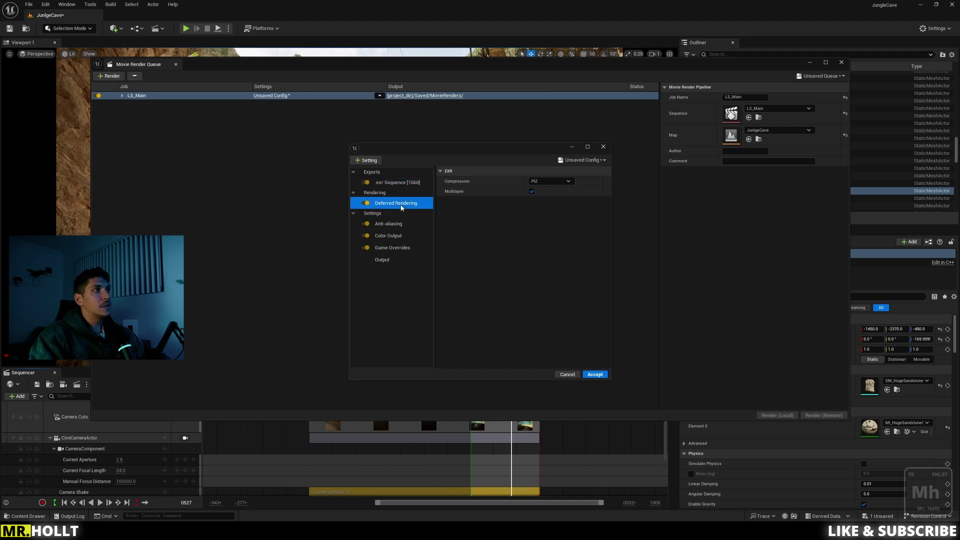
click(389, 223)
click(542, 181)
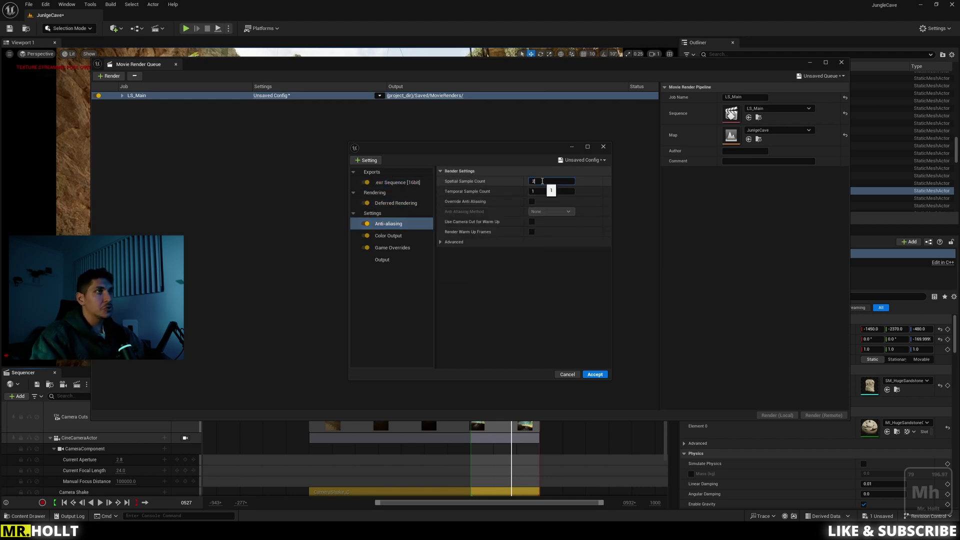
text(2)
click(545, 190)
text(6)
key(Return)
click(531, 201)
Enable OCIO in the Color Output setting and use OCIO_ACES as its configuration source.
click(402, 236)
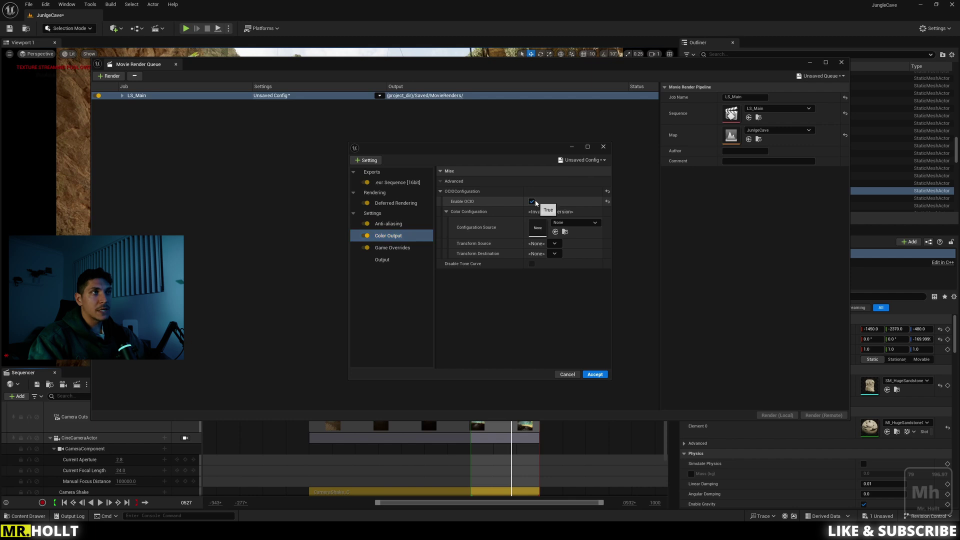
click(532, 201)
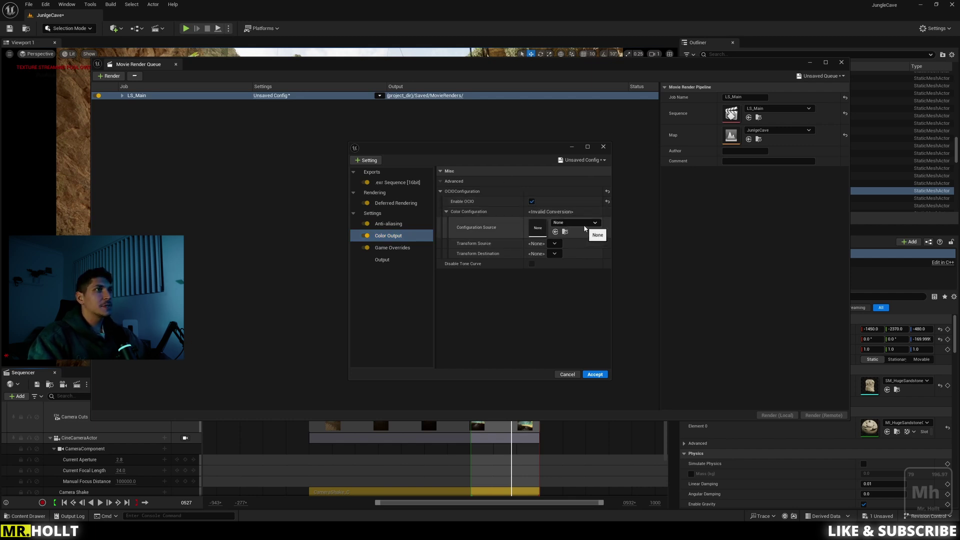
click(582, 223)
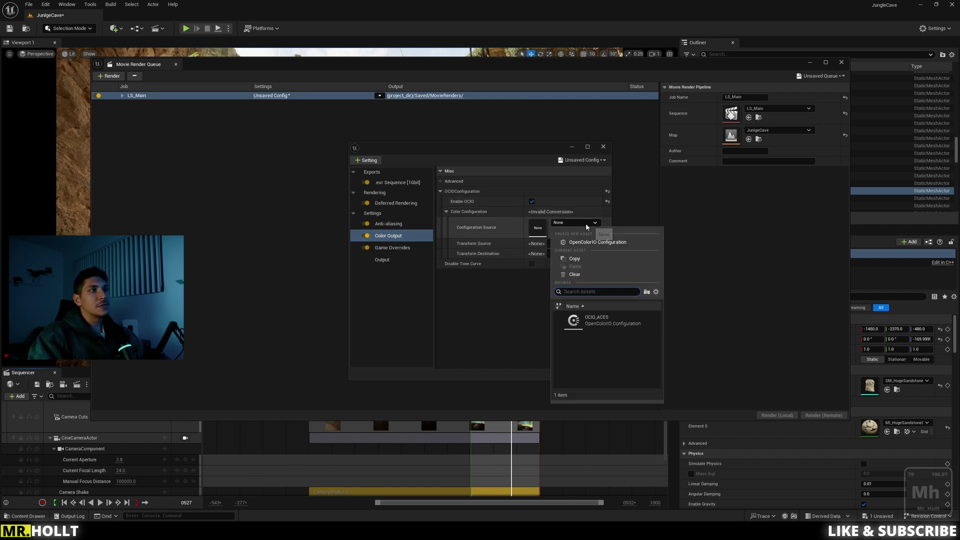
click(599, 322)
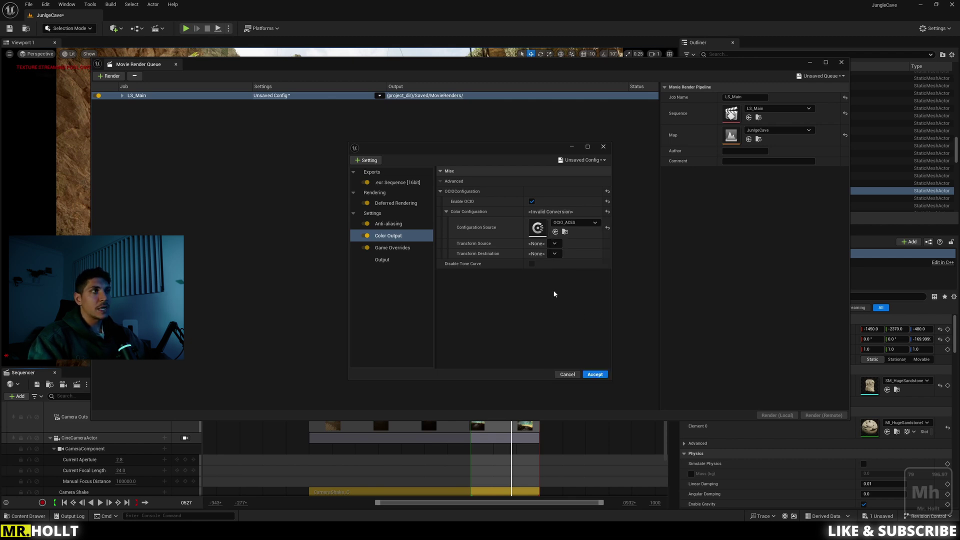
Set the OCIO transform source to Linear Rec.709 (sRGB) and the transform destination to ACEScg.
click(554, 244)
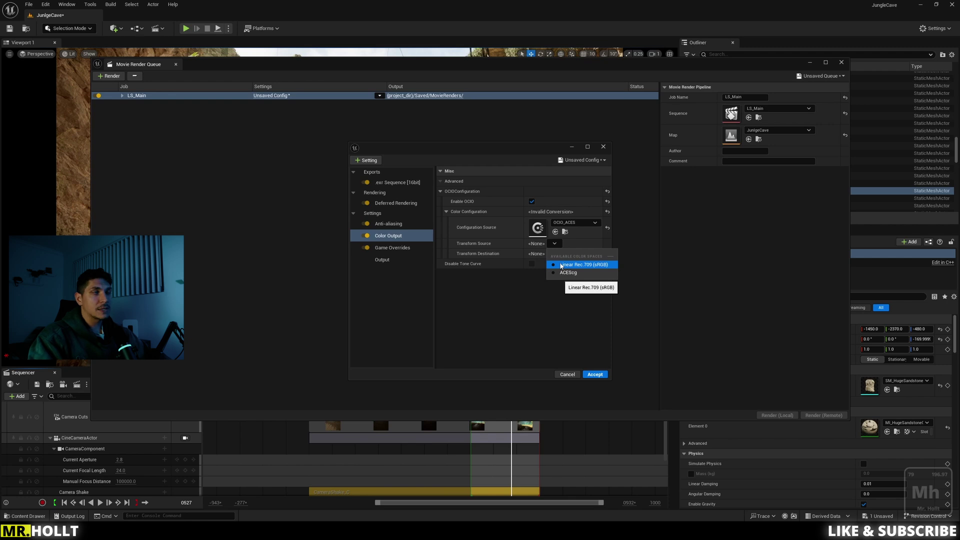
click(561, 265)
click(559, 253)
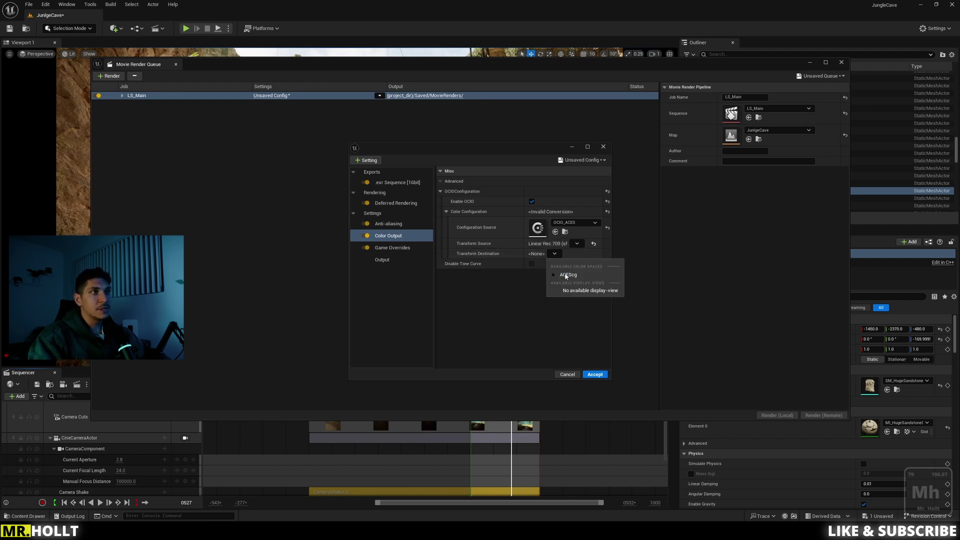
click(566, 274)
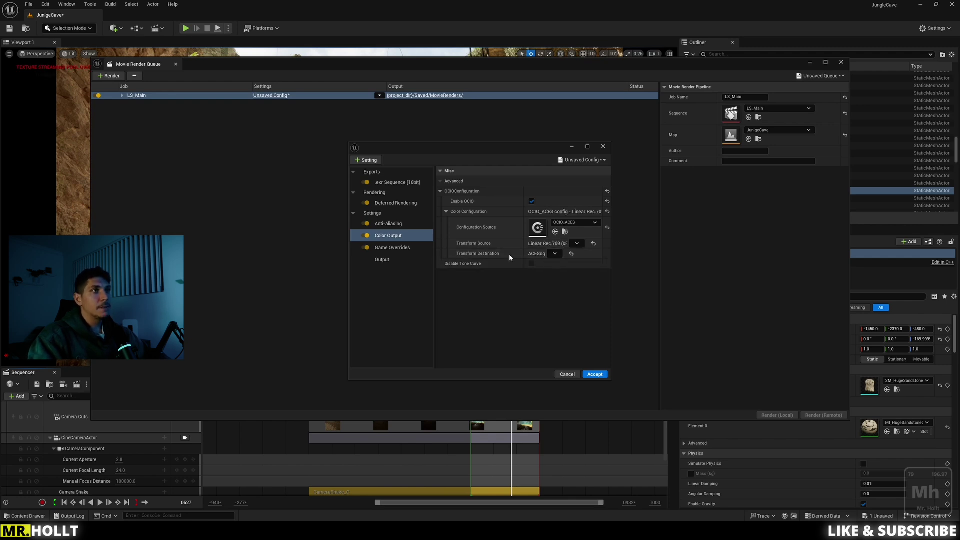
Set the render's output directory to the ACES folder inside 12.13.24_JungleCave and accept the configuration.
click(397, 250)
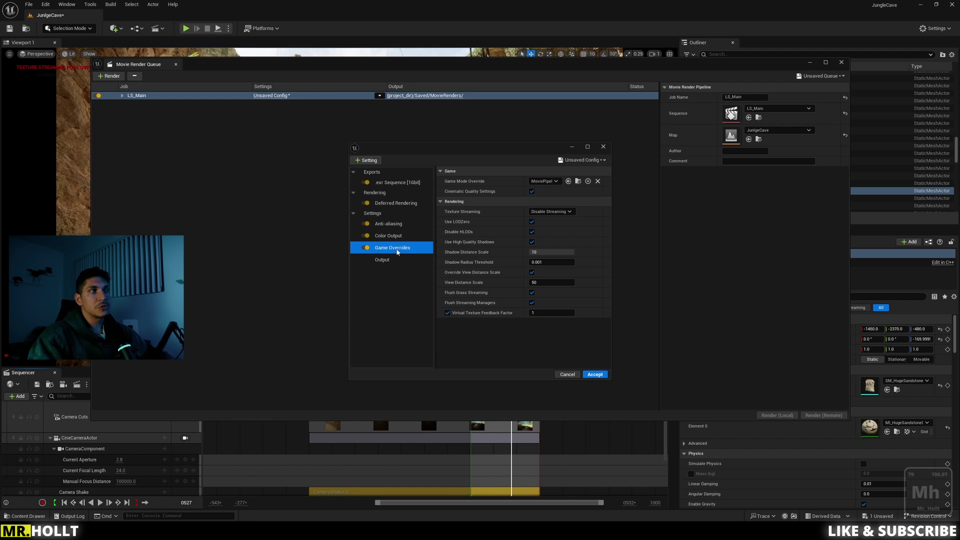
click(391, 260)
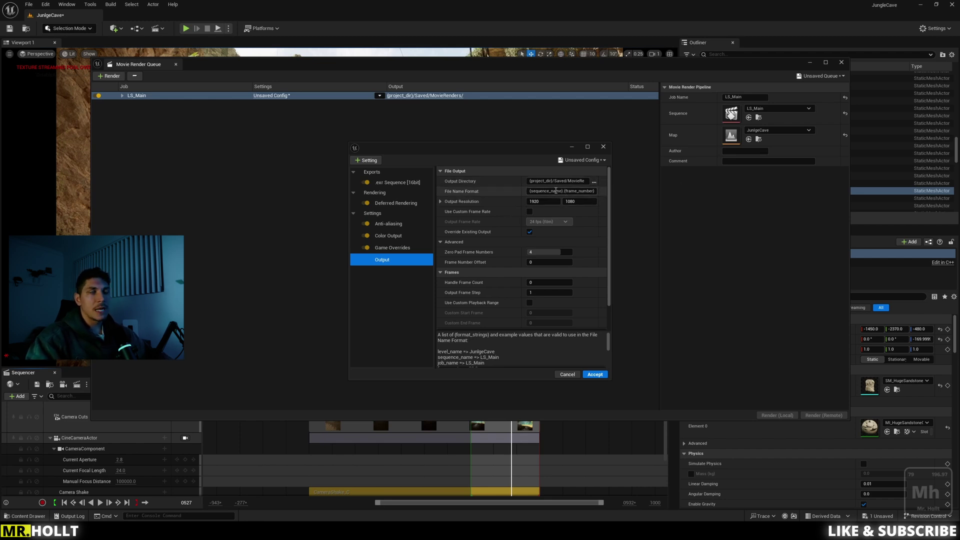
click(595, 182)
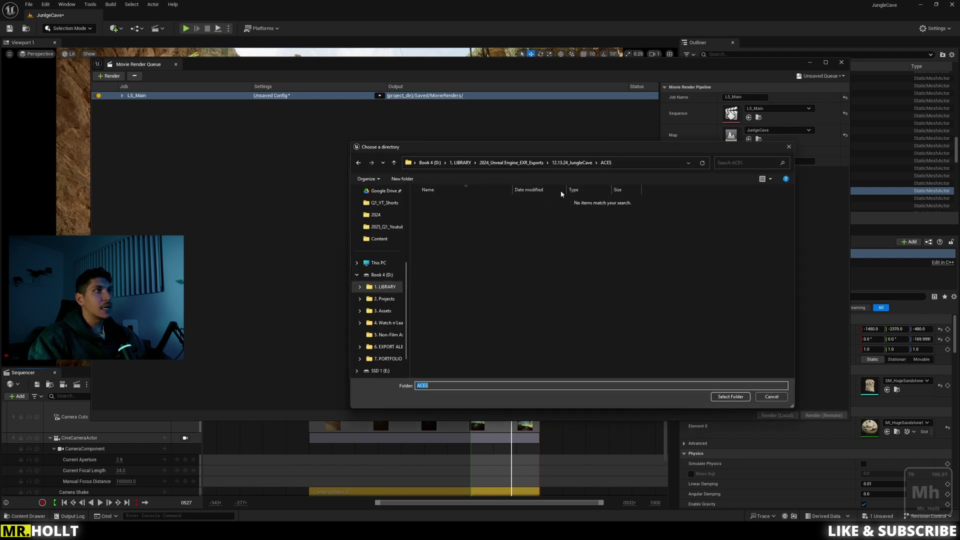
click(731, 397)
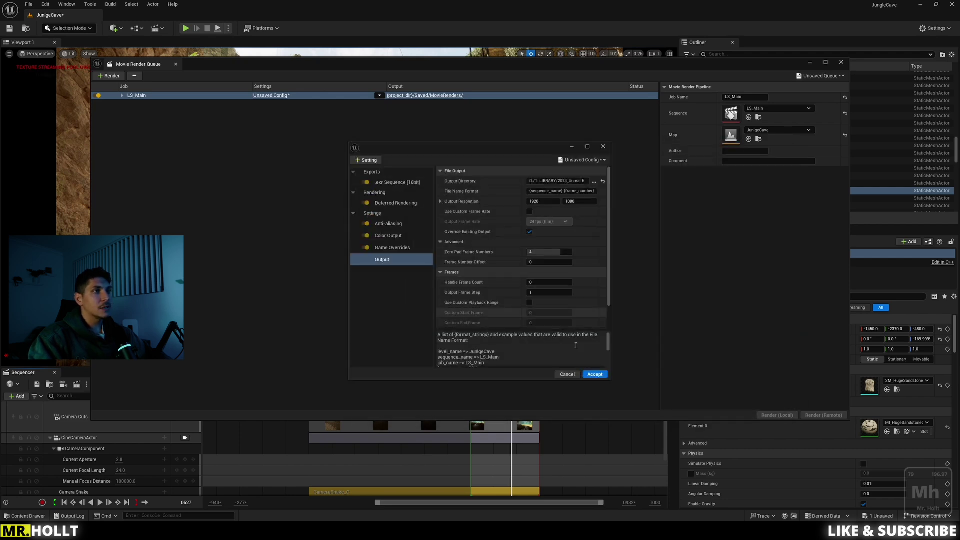
click(595, 374)
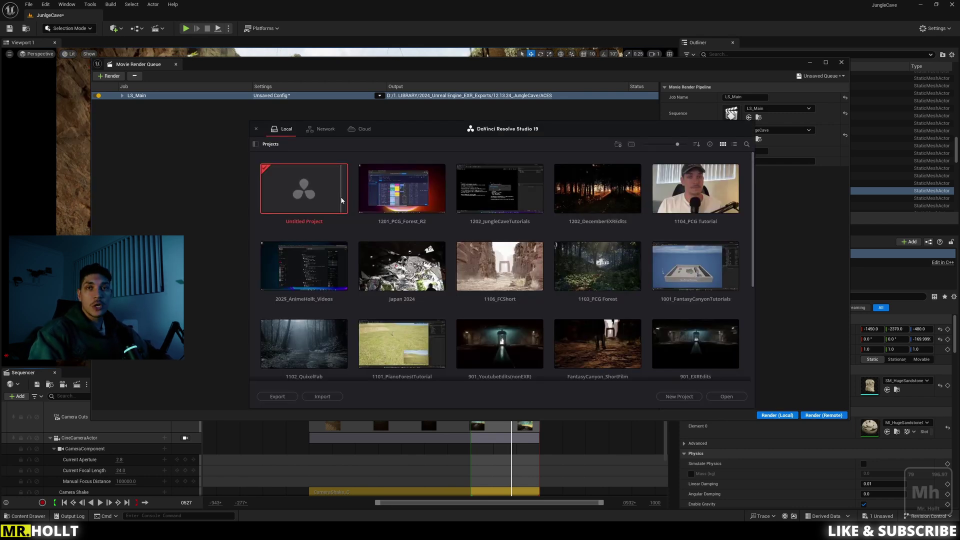
Switch to DaVinci Resolve, open the untitled project and save it as ACES_Tut.
double_click(304, 200)
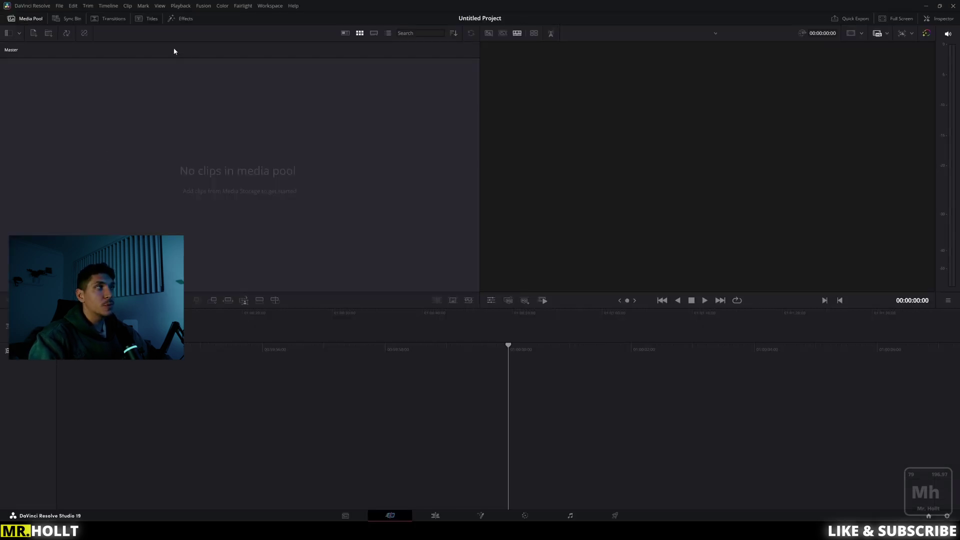
click(59, 6)
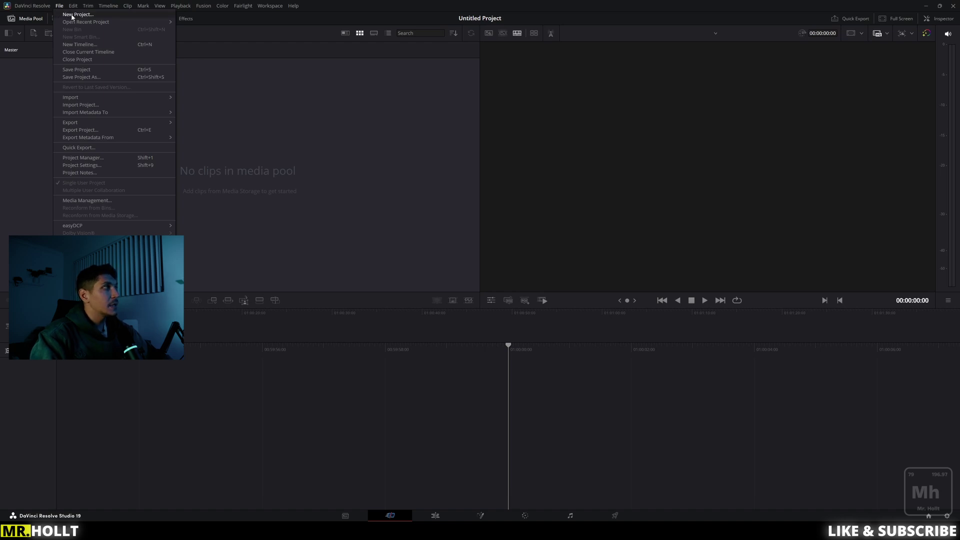
click(70, 78)
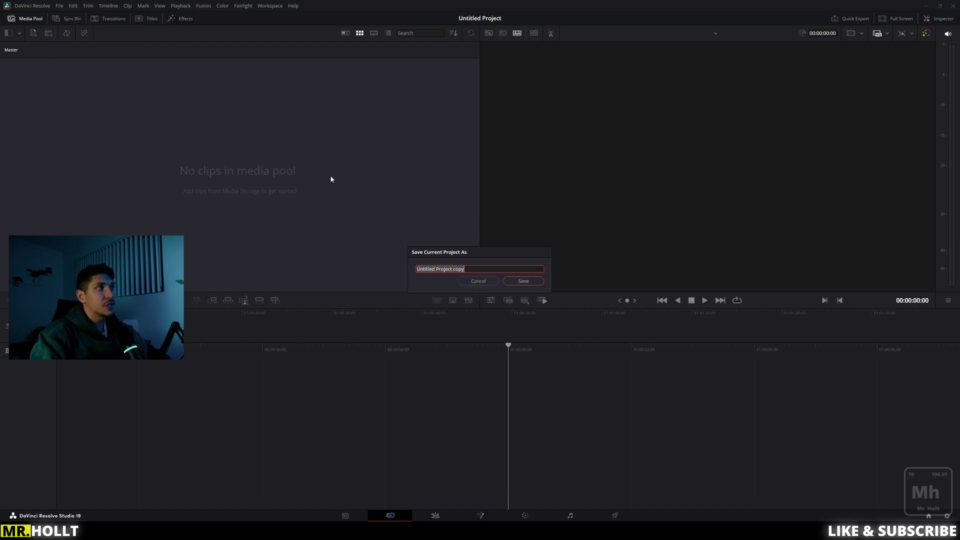
key(BackSpace)
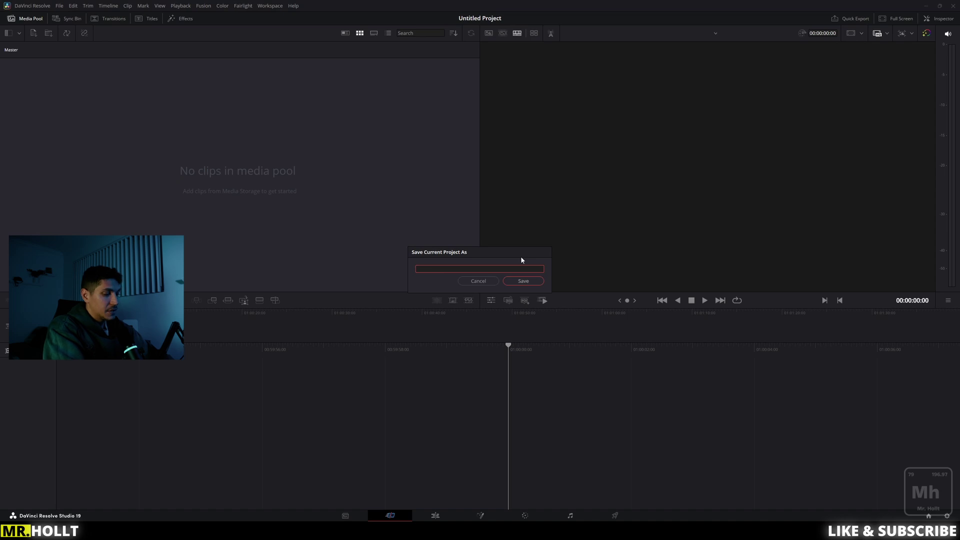
text(ACES_Tut)
key(Return)
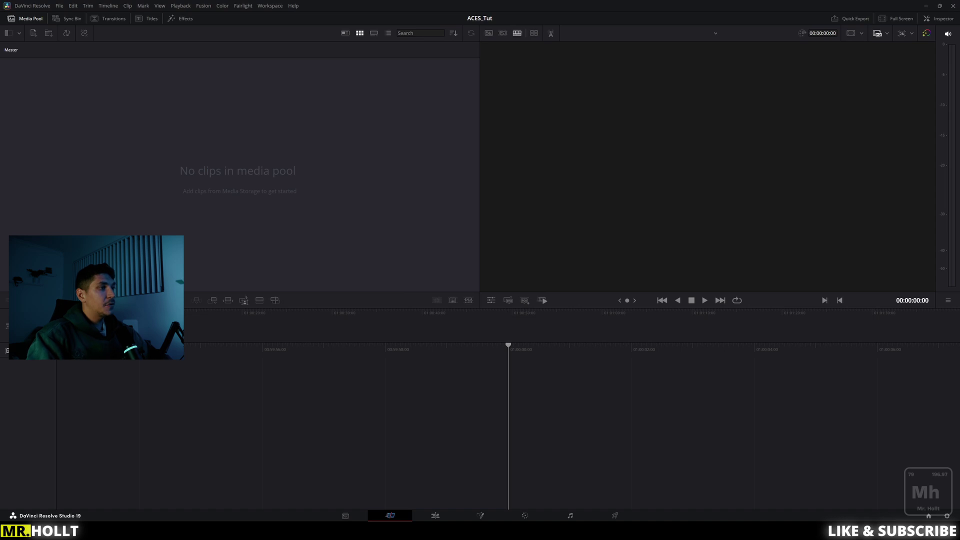
Add the LS_Main.[0420-0600].exr sequence from the 12.13.24_JungleCave ACES folder on drive D to the media pool.
click(346, 516)
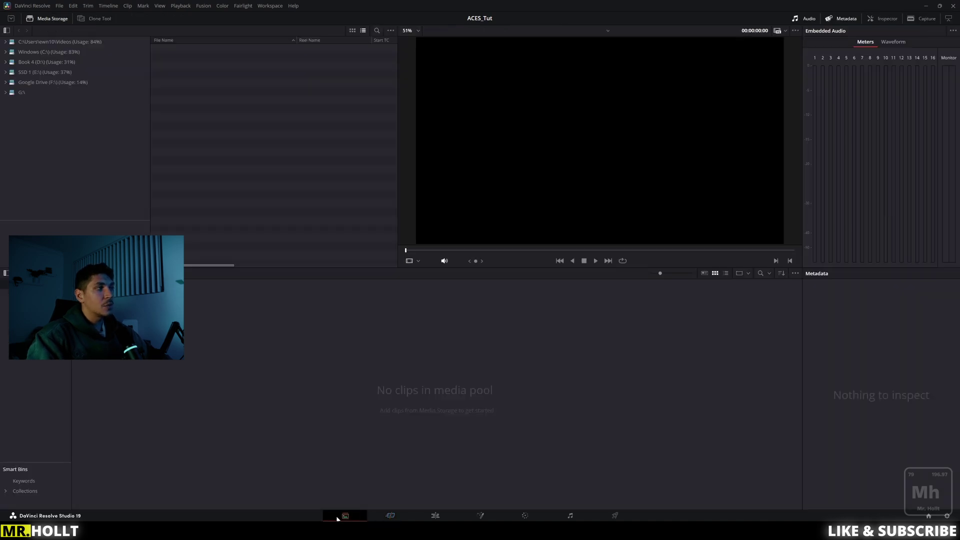
click(30, 62)
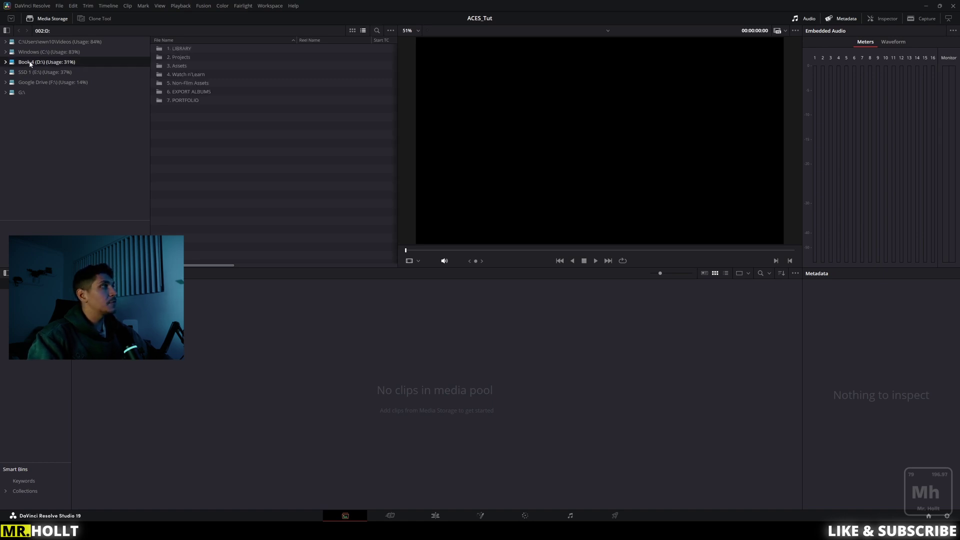
double_click(175, 49)
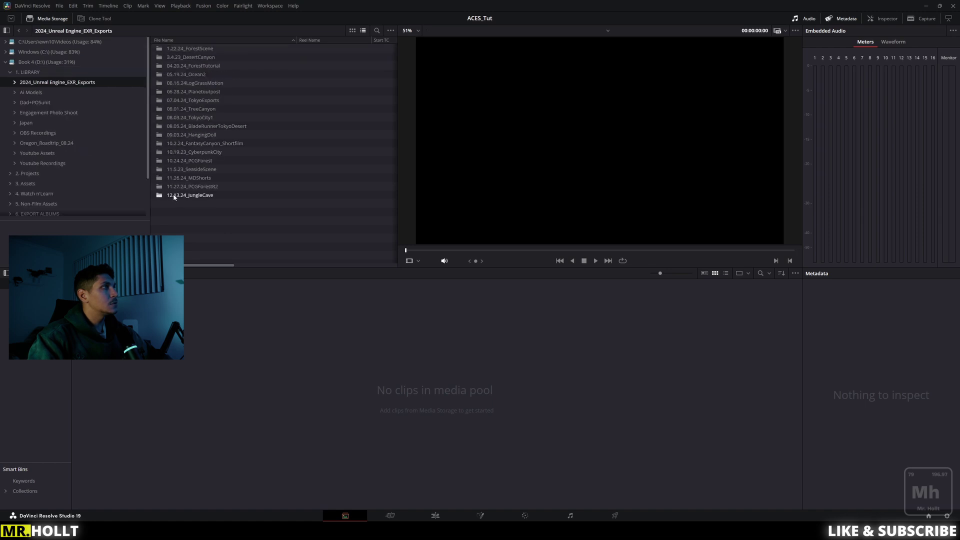
double_click(175, 196)
double_click(174, 49)
click(208, 50)
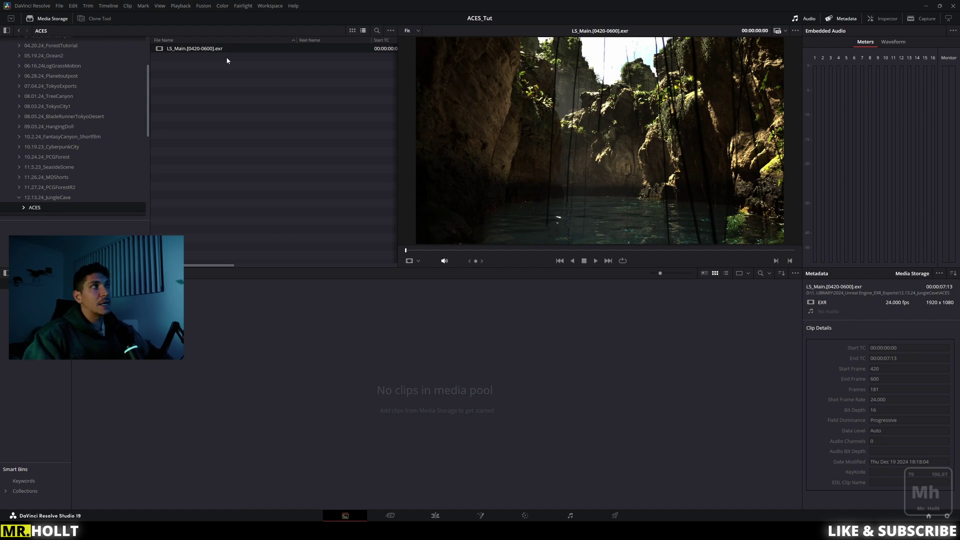
drag(226, 49, 94, 323)
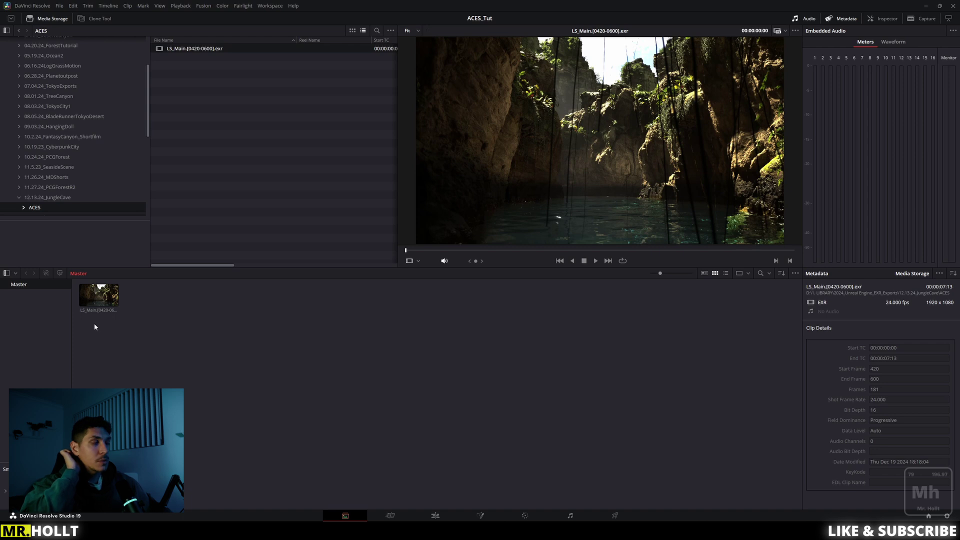
click(262, 308)
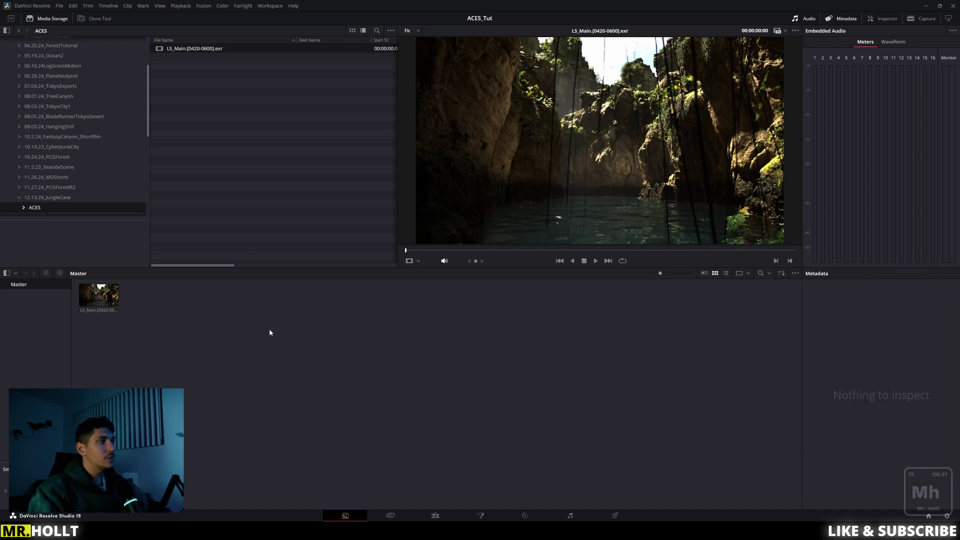
Set the project's color science to ACEScct in the color management settings.
click(947, 516)
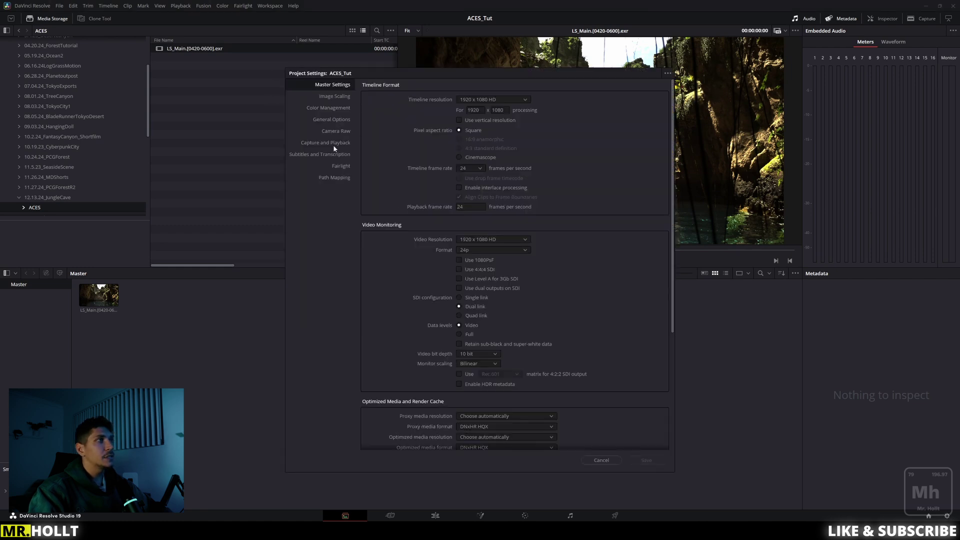
click(602, 460)
click(59, 6)
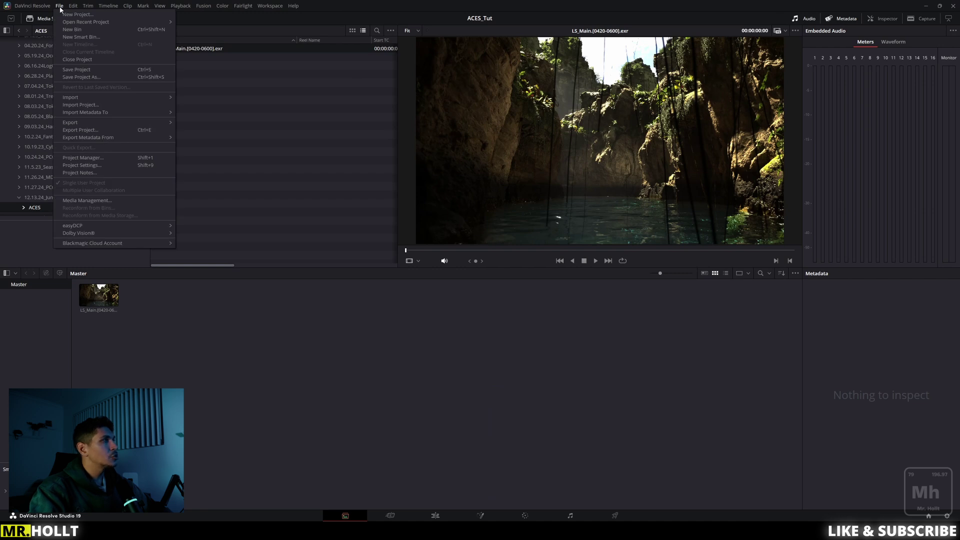
click(66, 165)
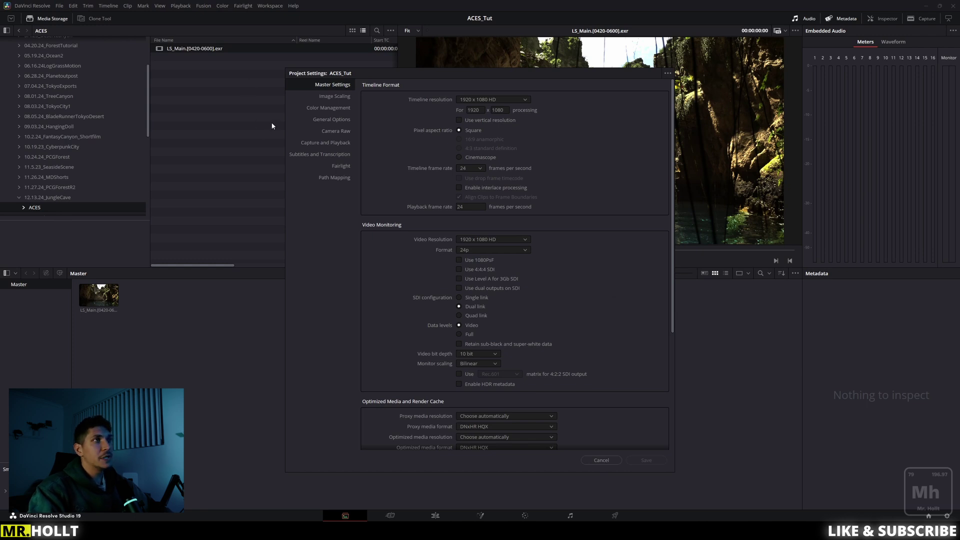
click(326, 110)
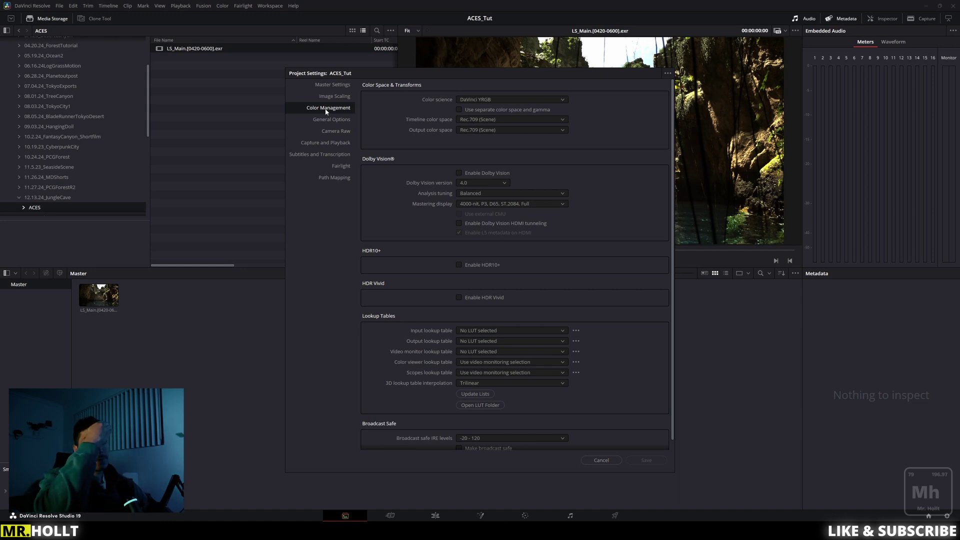
click(482, 100)
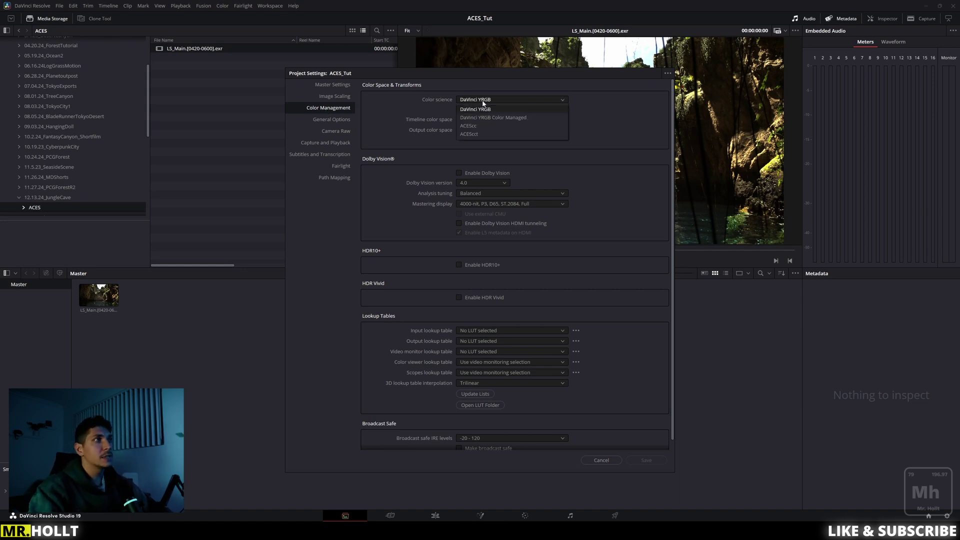
click(479, 134)
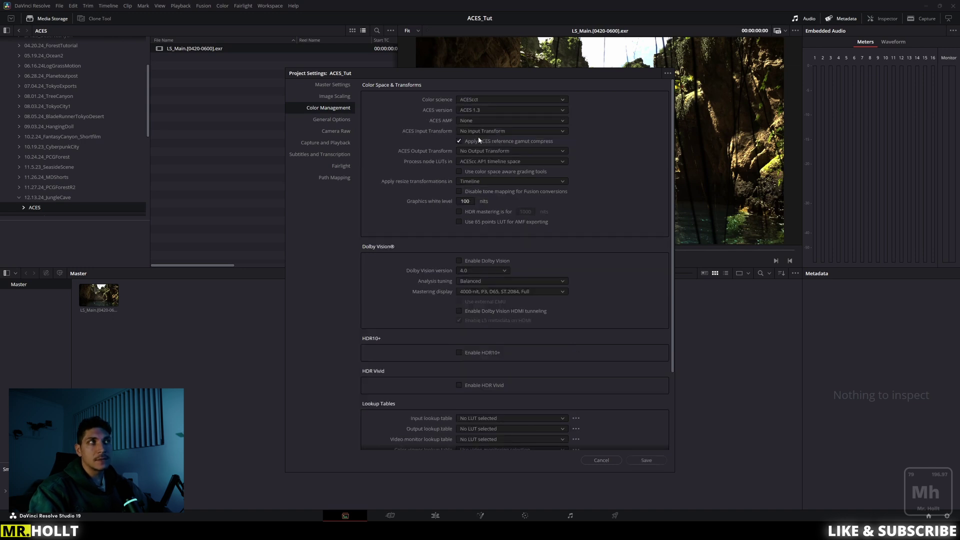
Choose ACES version 1.3 and set the ACES input transform to Rec.709.
click(467, 110)
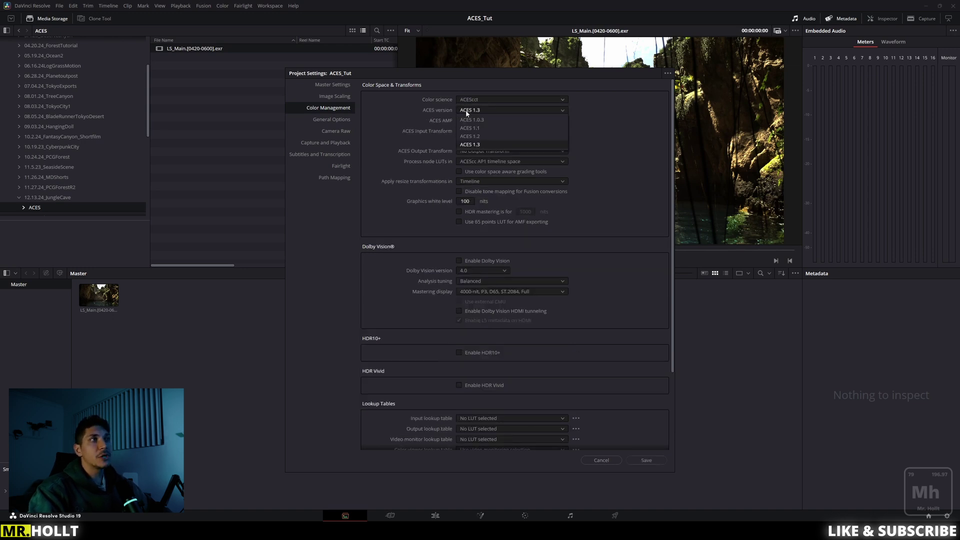
click(470, 144)
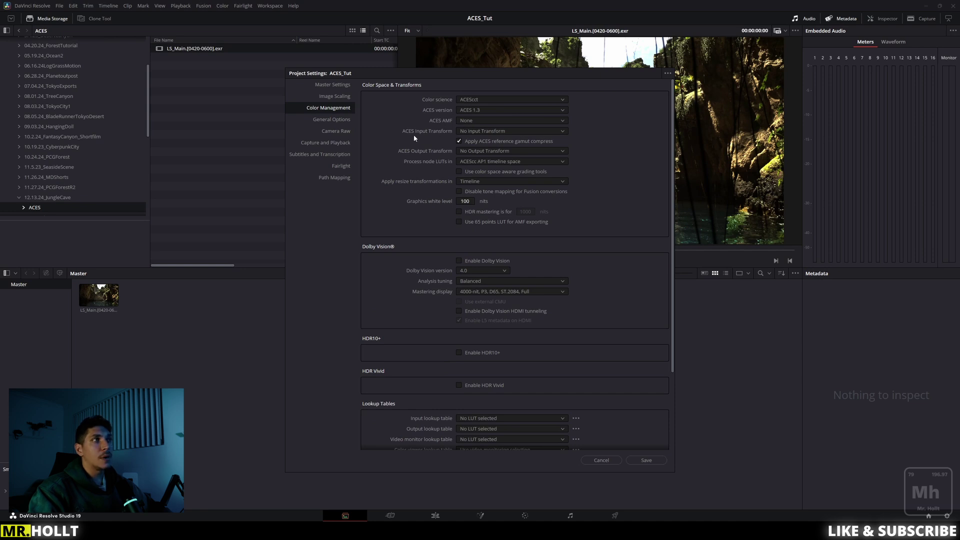
click(501, 132)
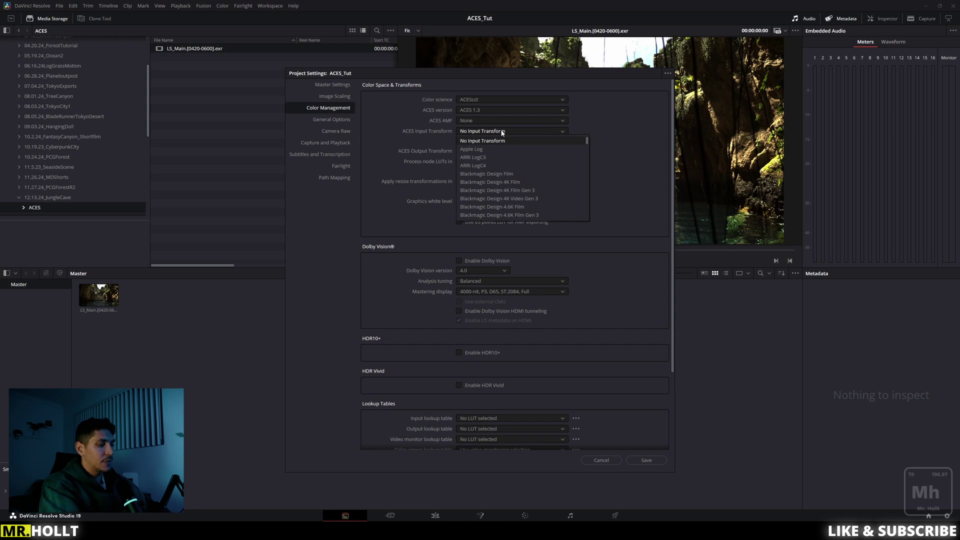
key(r)
click(494, 215)
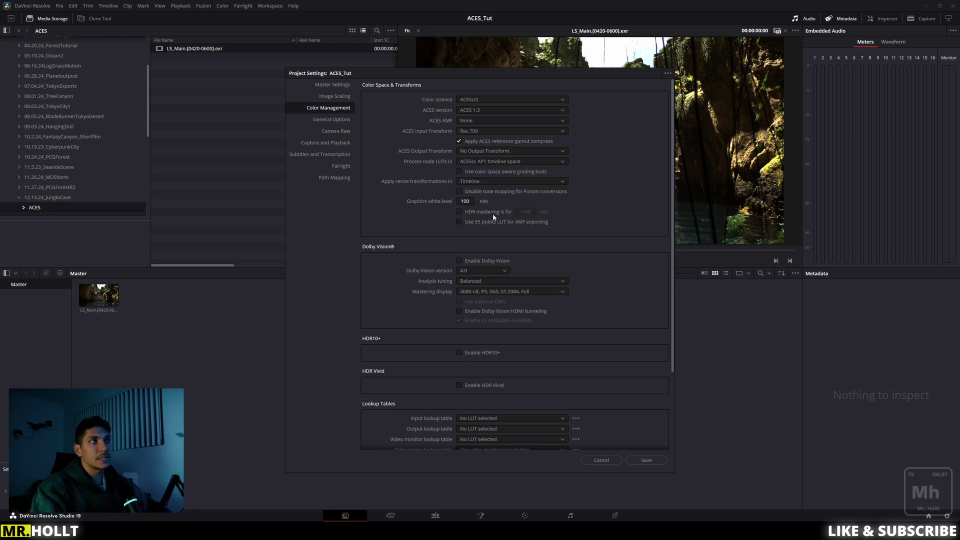
Set the ACES output transform to Rec.709 and save the project settings.
click(494, 151)
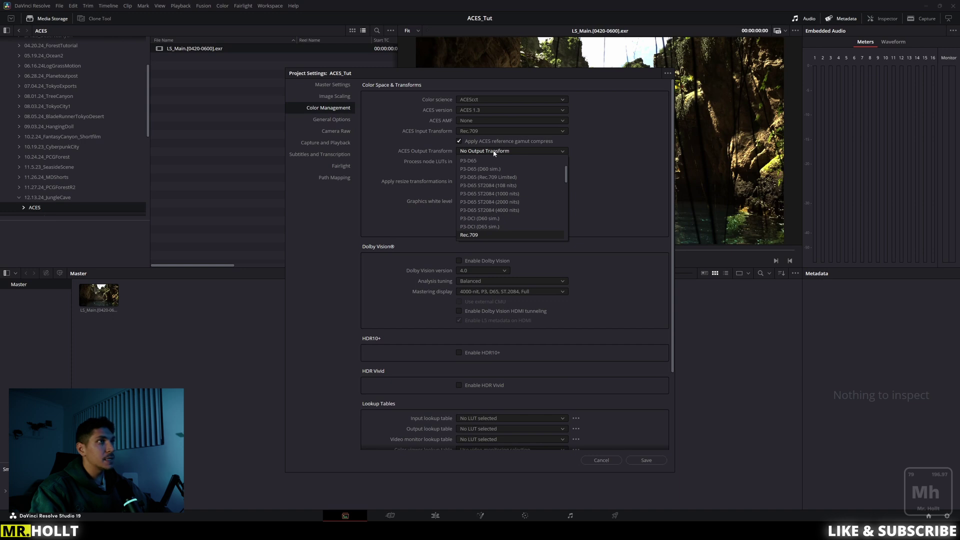
click(487, 235)
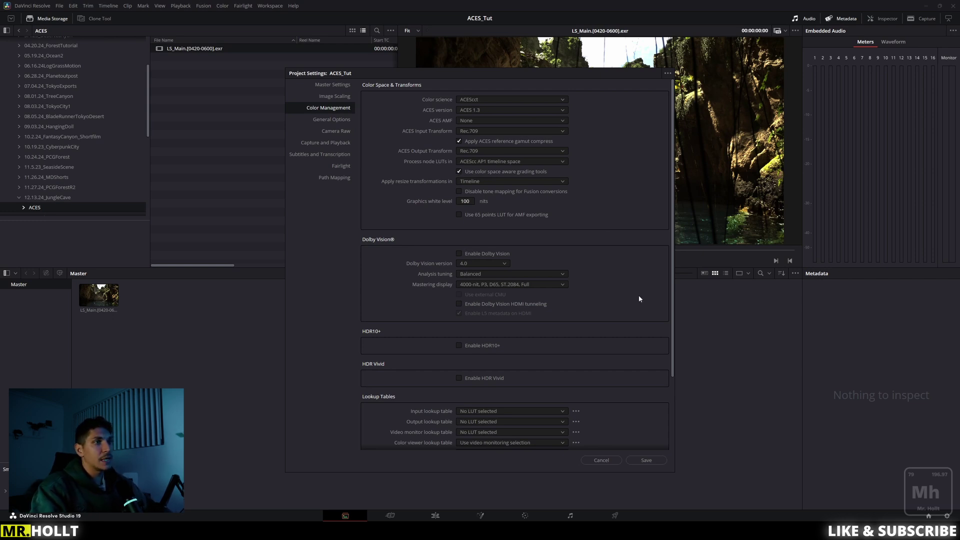
click(656, 460)
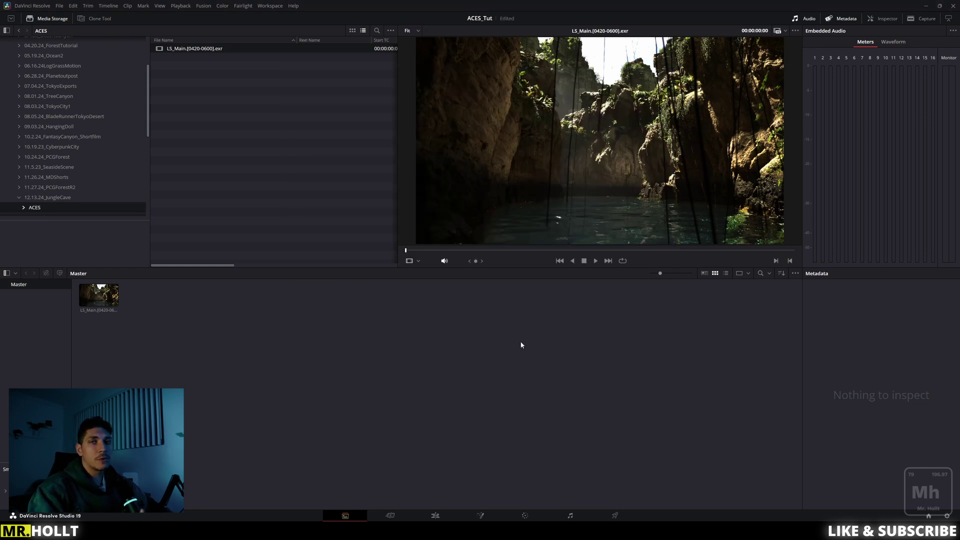
Set the ACES input transform of the LS_Main.[0420-0600].exr clip in the media pool to ACEScg - CSC.
right_click(99, 299)
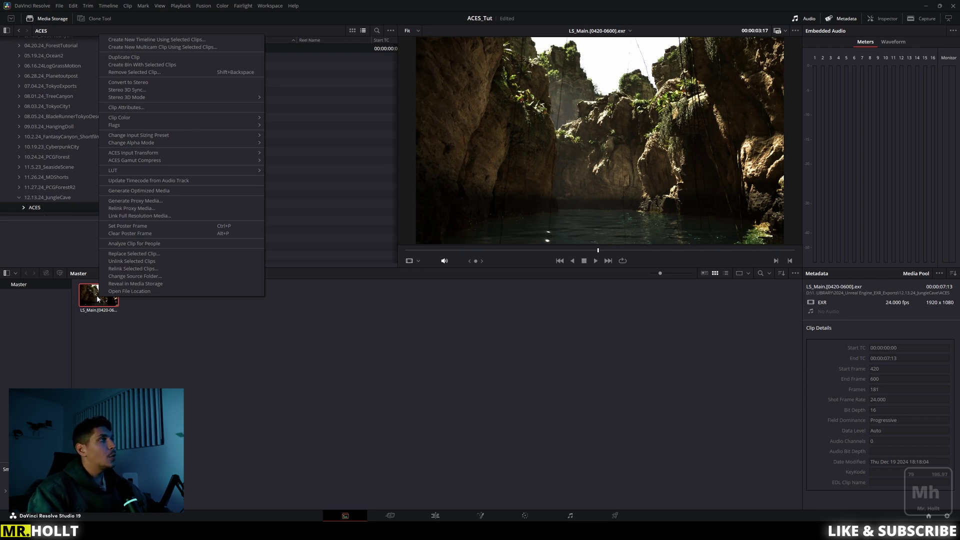
mouse_move(126, 154)
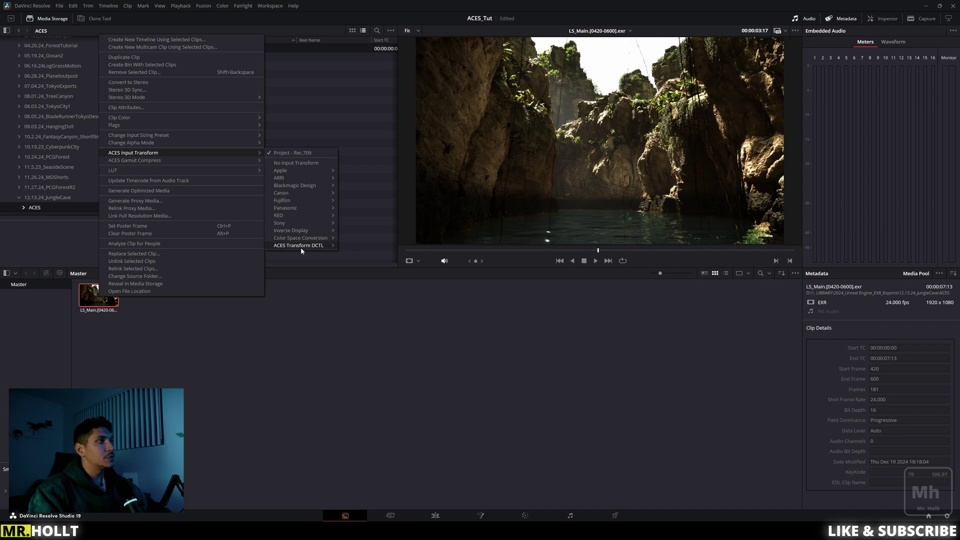
mouse_move(306, 239)
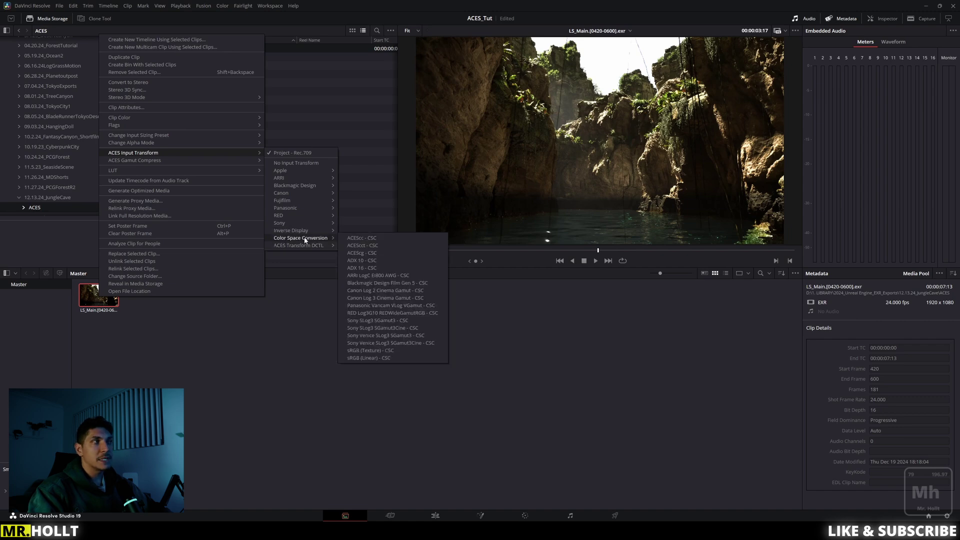
click(363, 253)
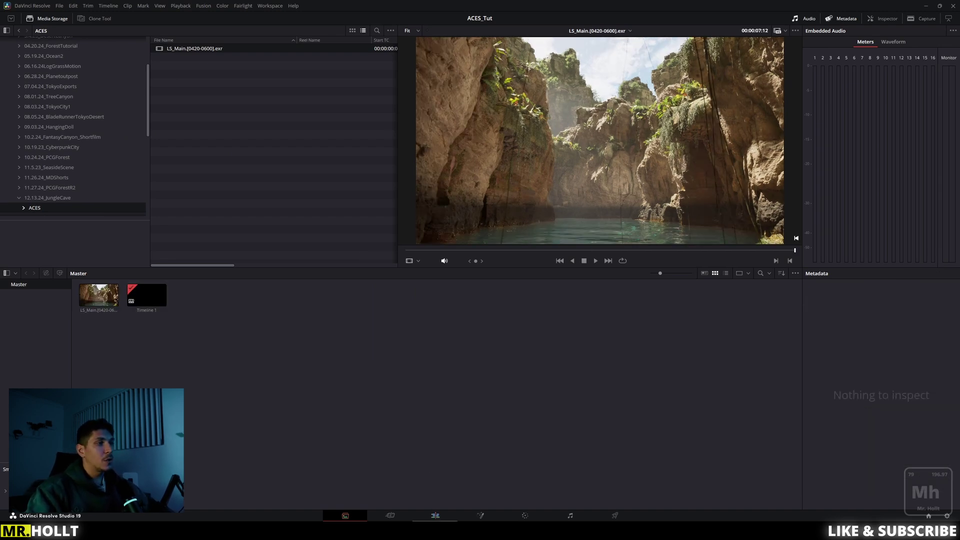
Place the LS_Main.[0420-0600].exr sequence at the start of Video 1 in Timeline 1, play it back and save the project.
click(436, 517)
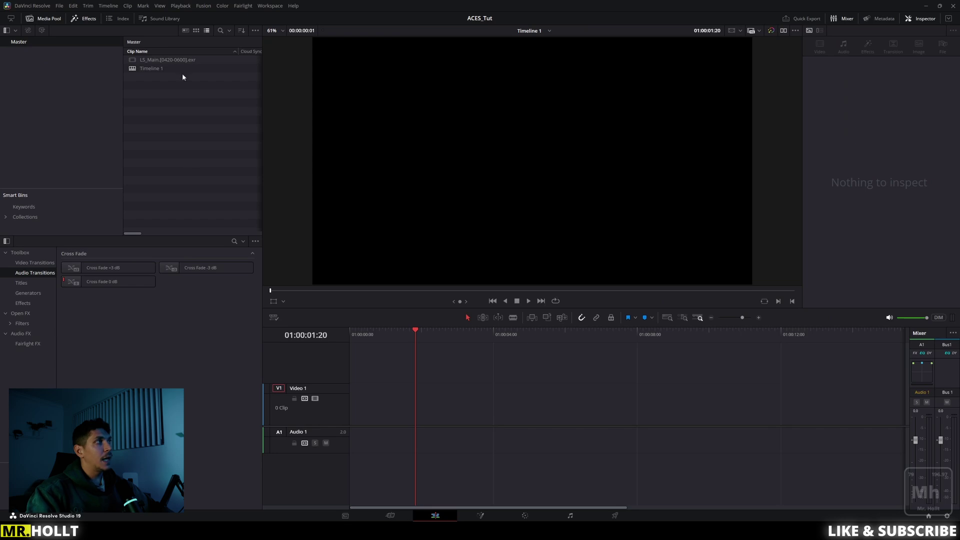
drag(165, 59, 354, 405)
click(408, 332)
key(space)
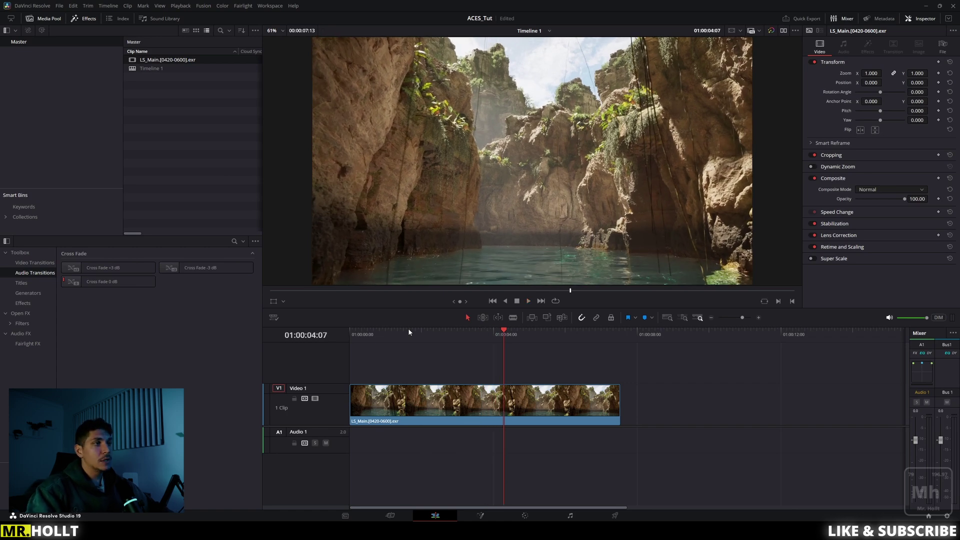
key(ctrl+s)
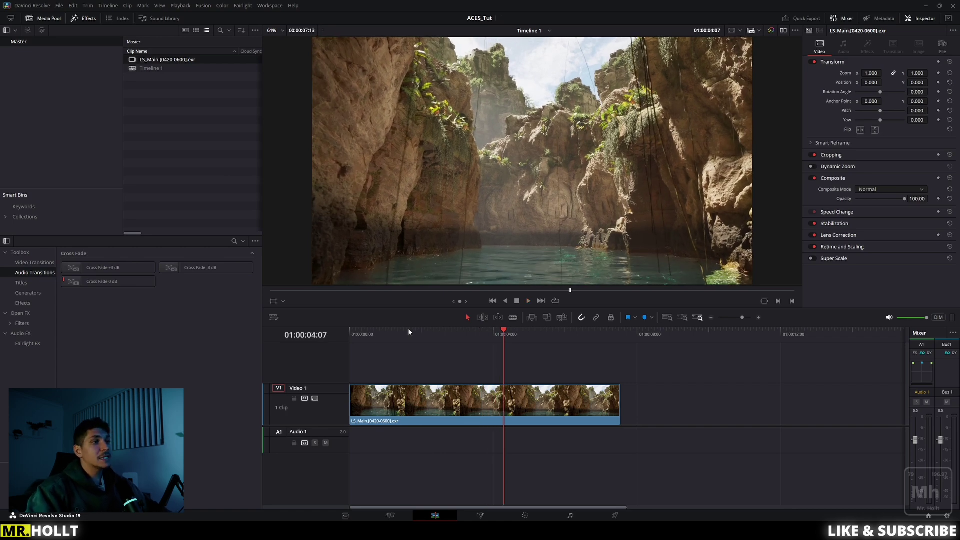
Examine the available LUT collections for color grading, from ACES and Arri through Film Looks and HDR ST 2084.
click(525, 517)
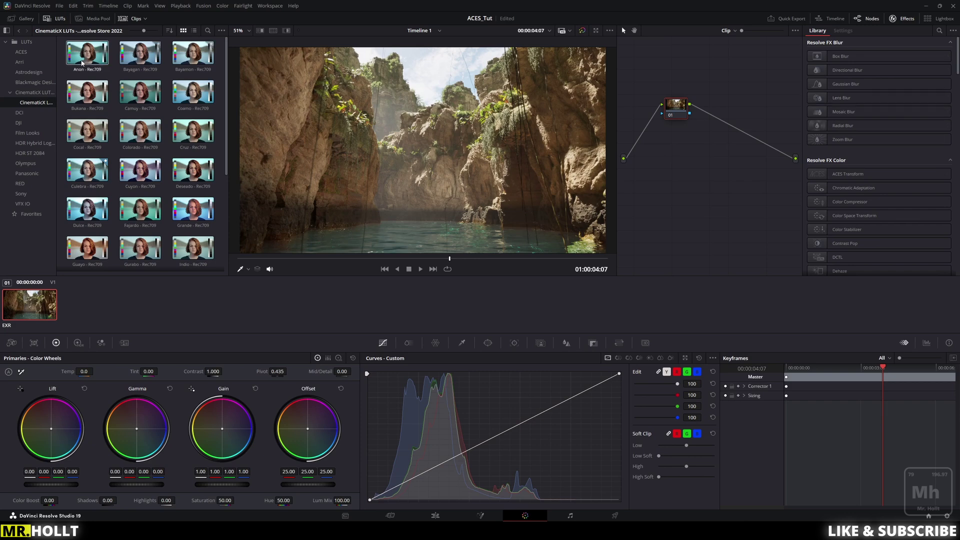
click(24, 52)
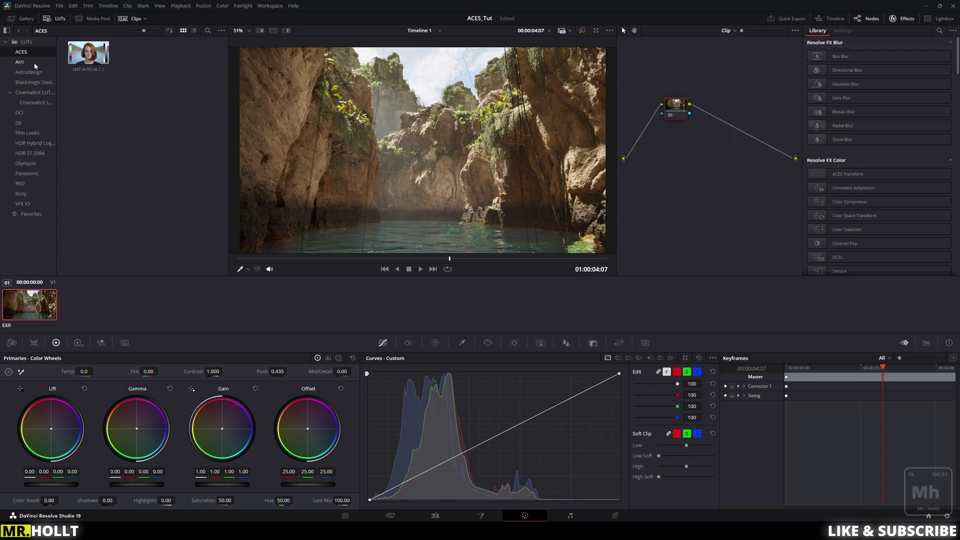
click(34, 62)
click(29, 72)
click(33, 83)
click(26, 92)
click(22, 113)
click(22, 133)
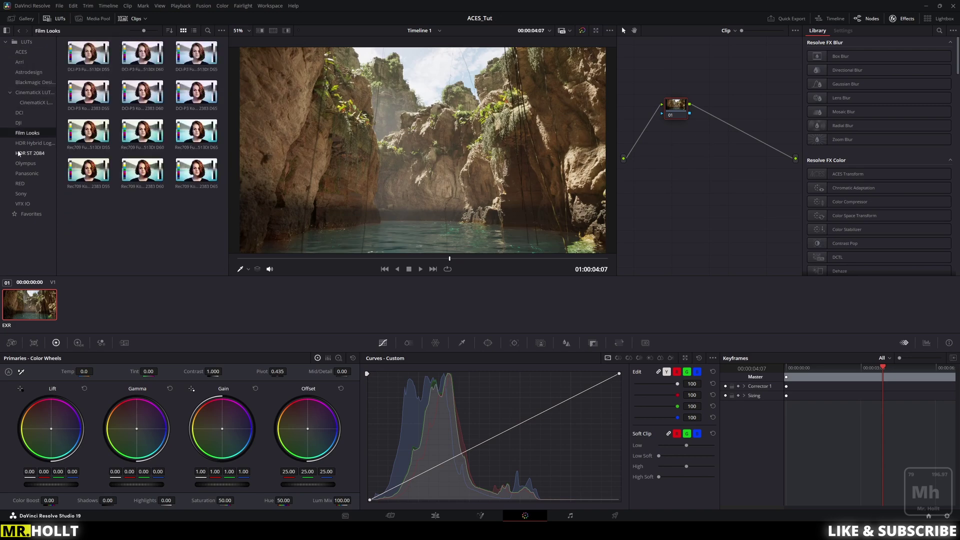
click(29, 153)
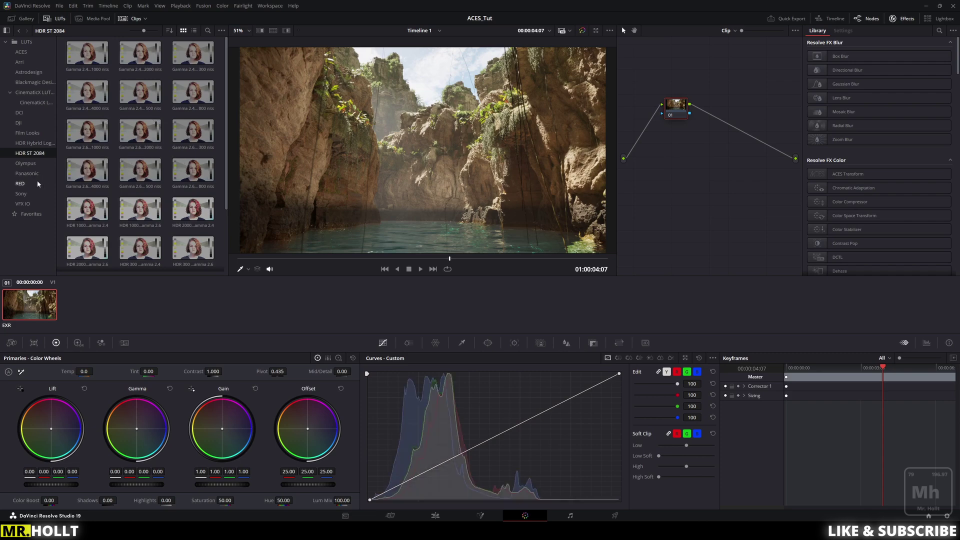
click(21, 52)
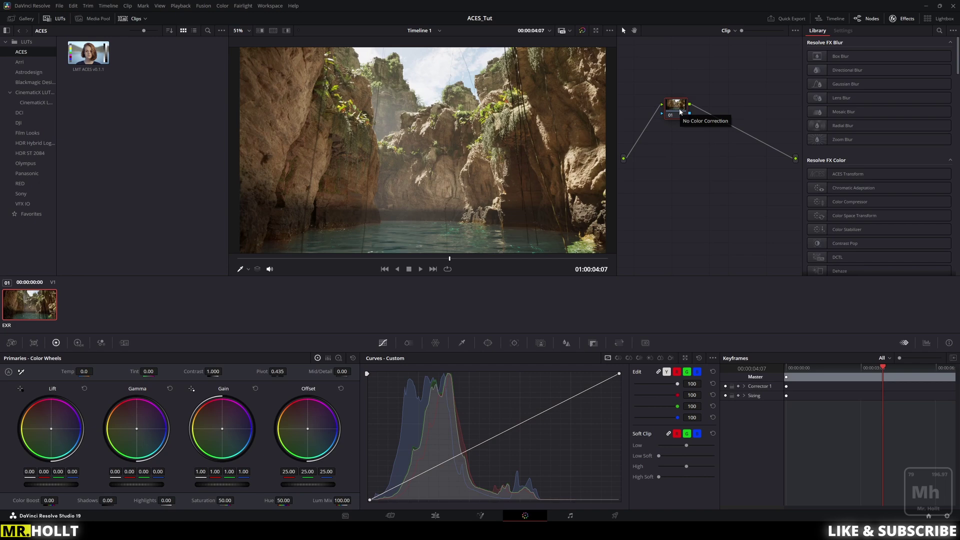
key(alt+s)
key(alt+s)
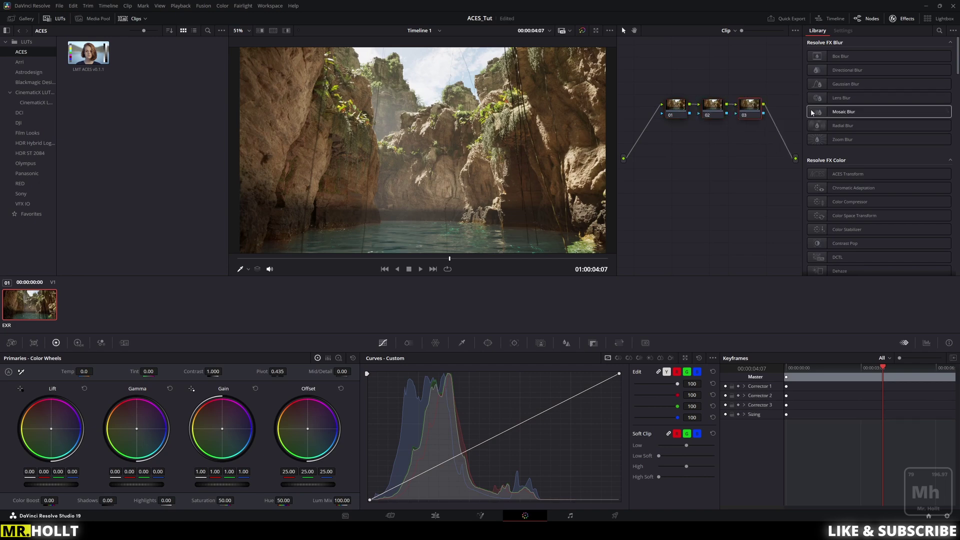
key(Delete)
key(Delete)
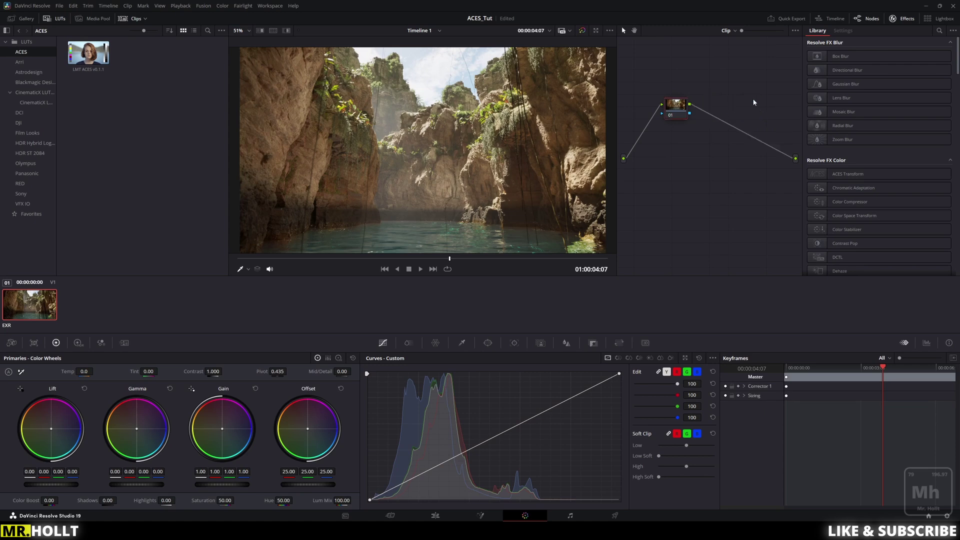
Add a second serial node after node 01 and toggle the bypass of the clip's grade on and off.
key(alt+s)
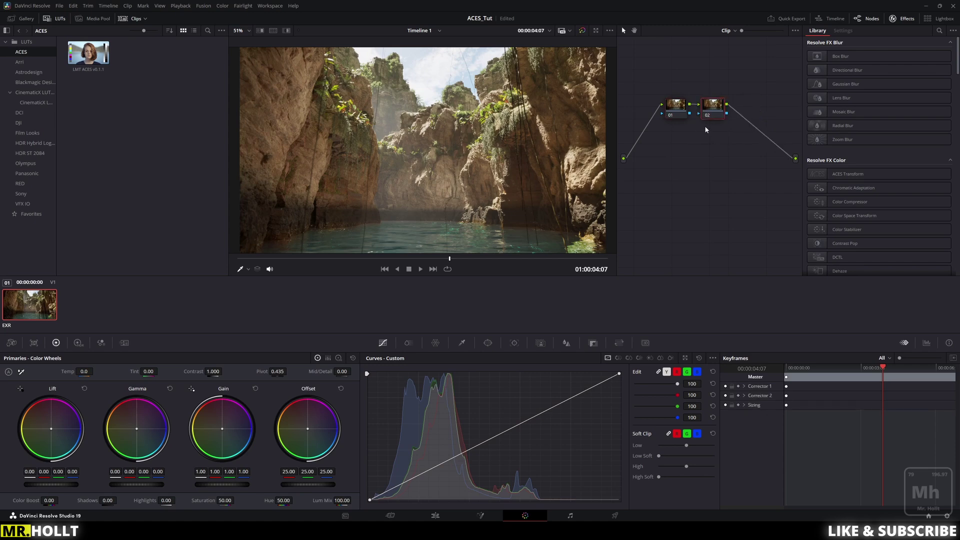
click(679, 115)
key(shift+d)
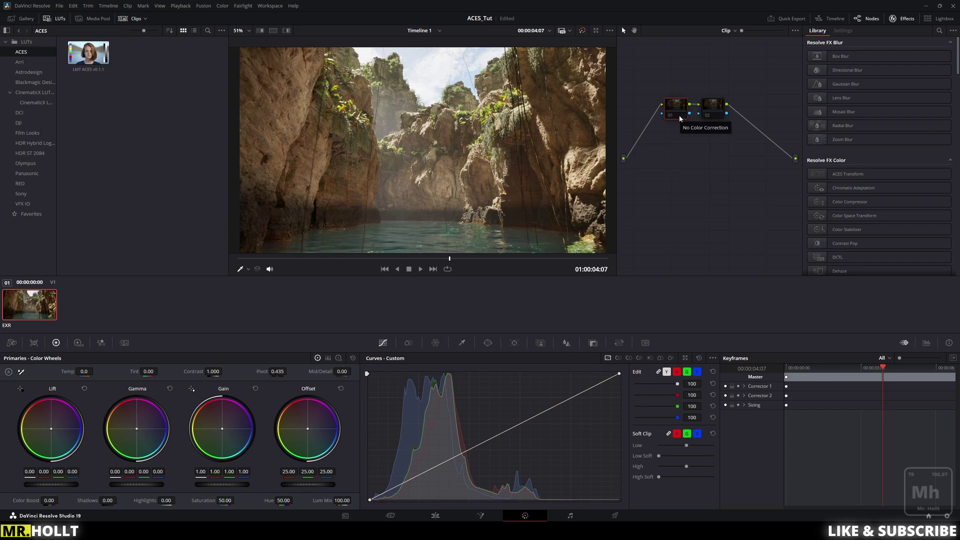
key(shift+d)
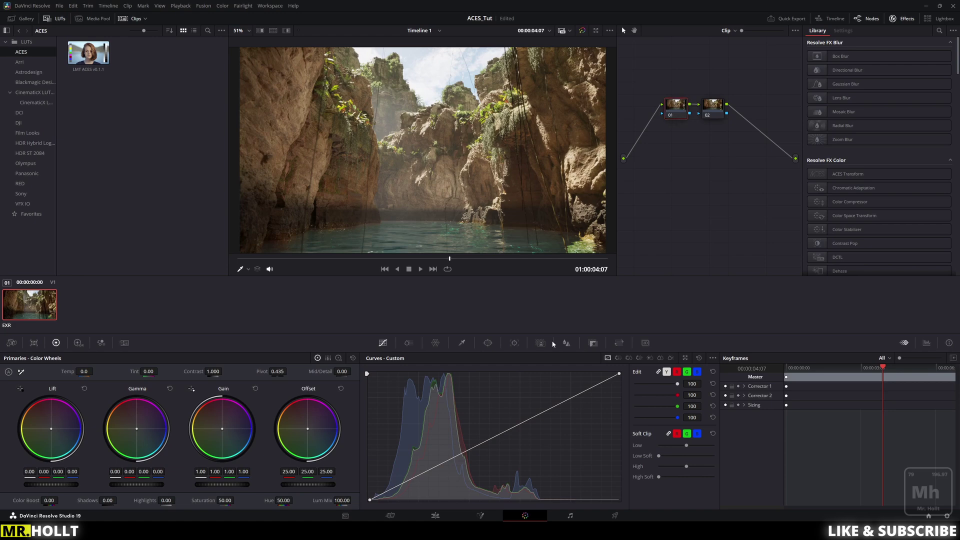
Try strong color shifts on three serial nodes, using offset on node 01, gain on node 02 and gamma on an added third node.
drag(308, 429, 300, 423)
click(708, 104)
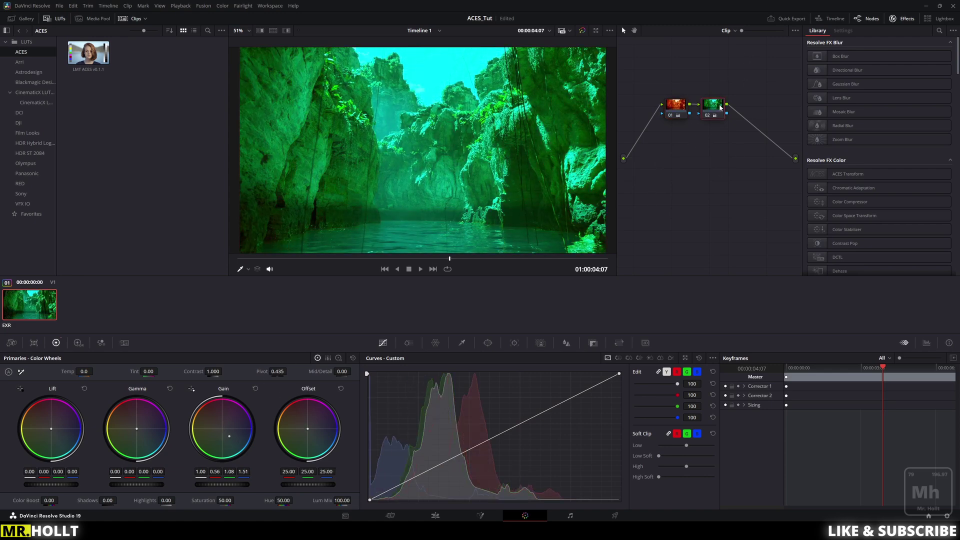
key(alt+s)
drag(125, 428, 126, 413)
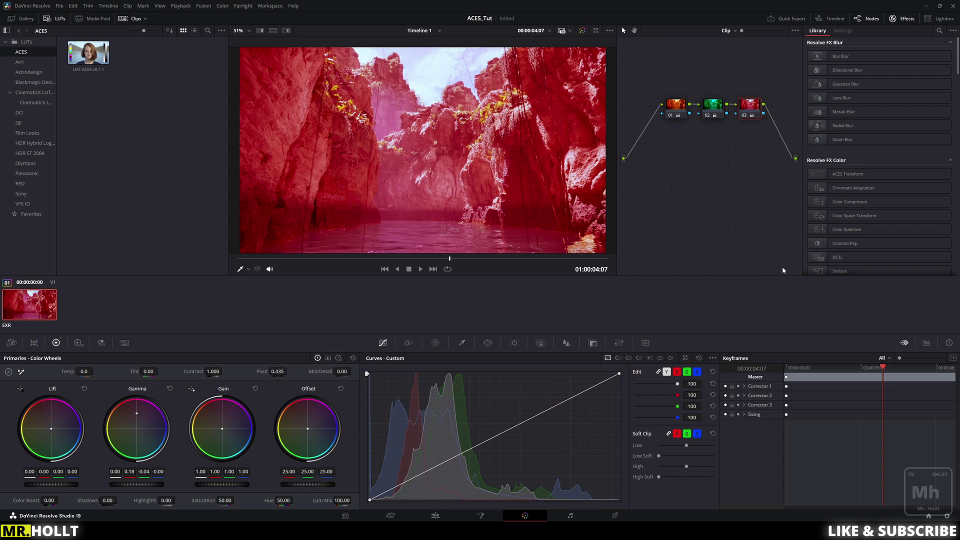
Review the color wheel settings of each of the three nodes and remove the test tints, keeping two clean nodes.
click(710, 112)
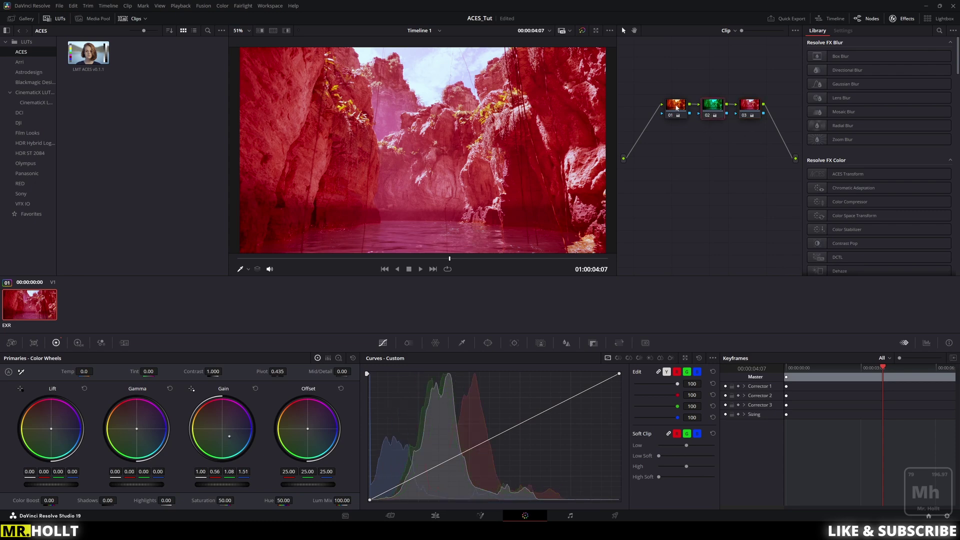
click(677, 108)
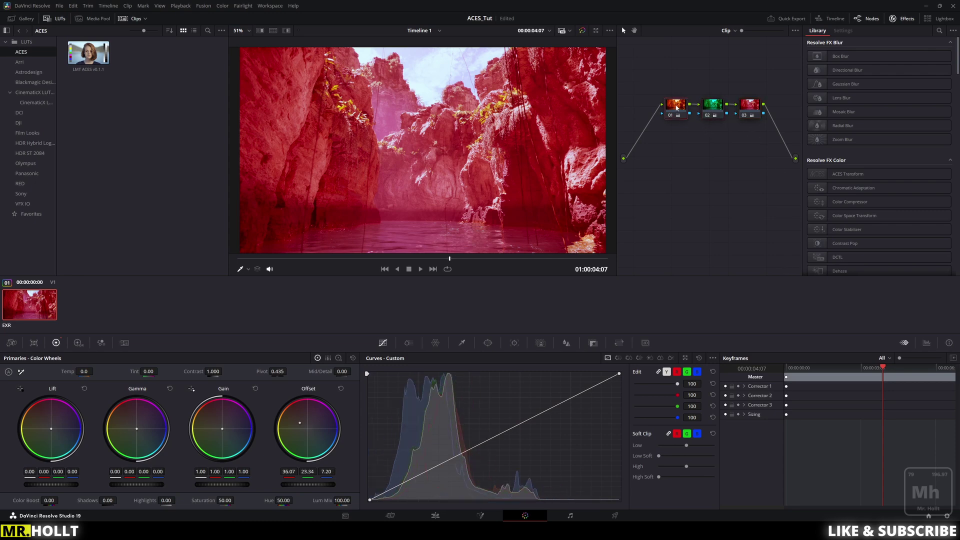
click(754, 111)
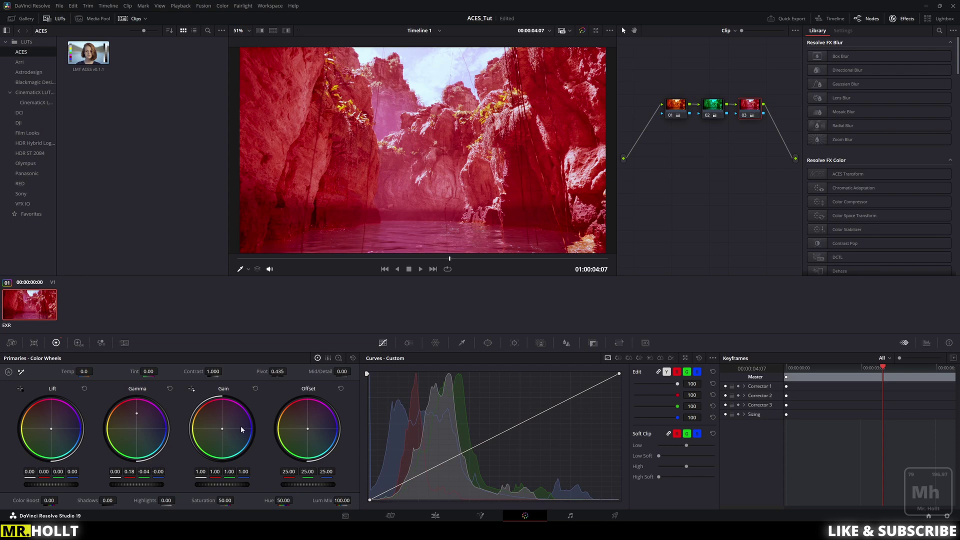
click(714, 107)
key(Delete)
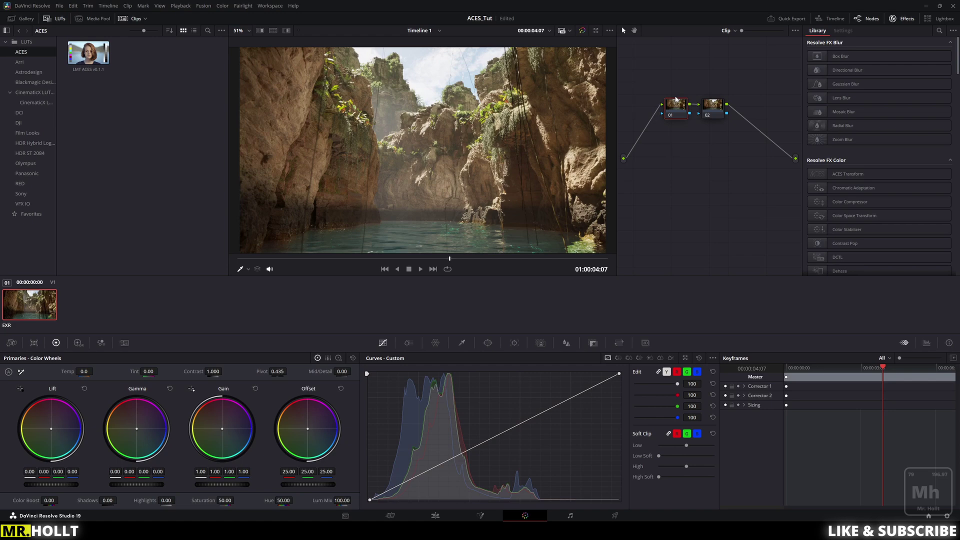
Label node 01 as Contrast and node 02 as Color.
right_click(680, 105)
click(697, 116)
click(713, 105)
right_click(715, 106)
click(724, 125)
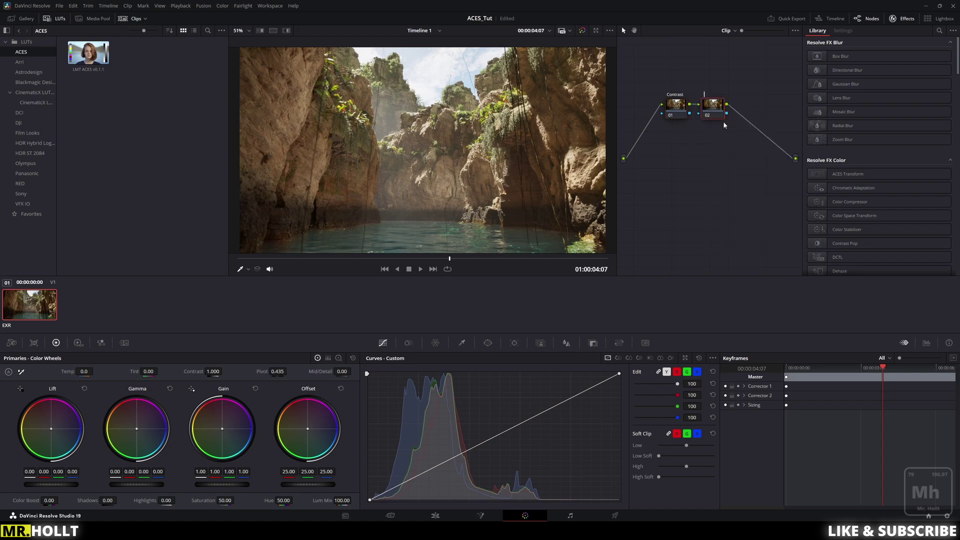
Shape a gentle S-curve on the Contrast node with two custom curve points, lowering the darker tones and raising the brighter ones.
click(676, 111)
click(454, 457)
click(544, 408)
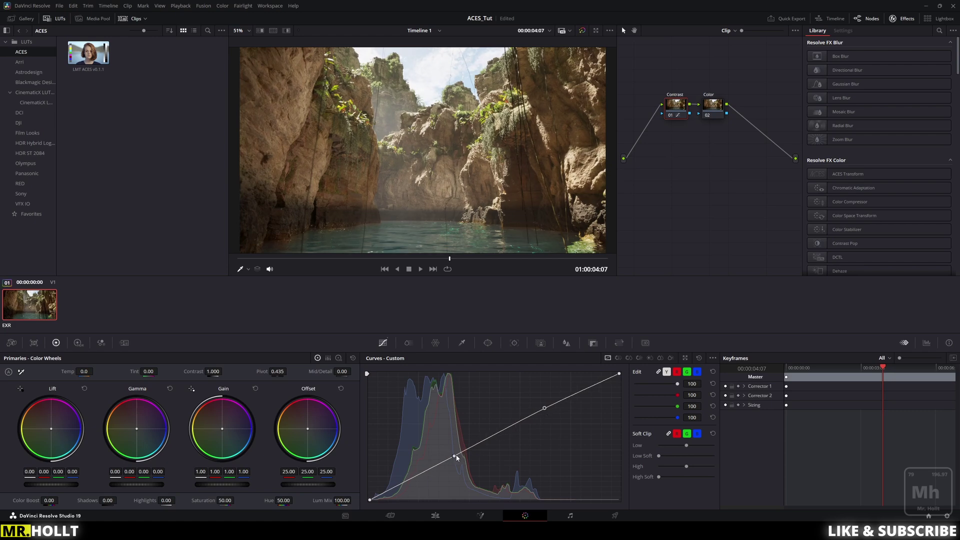
drag(544, 408, 543, 403)
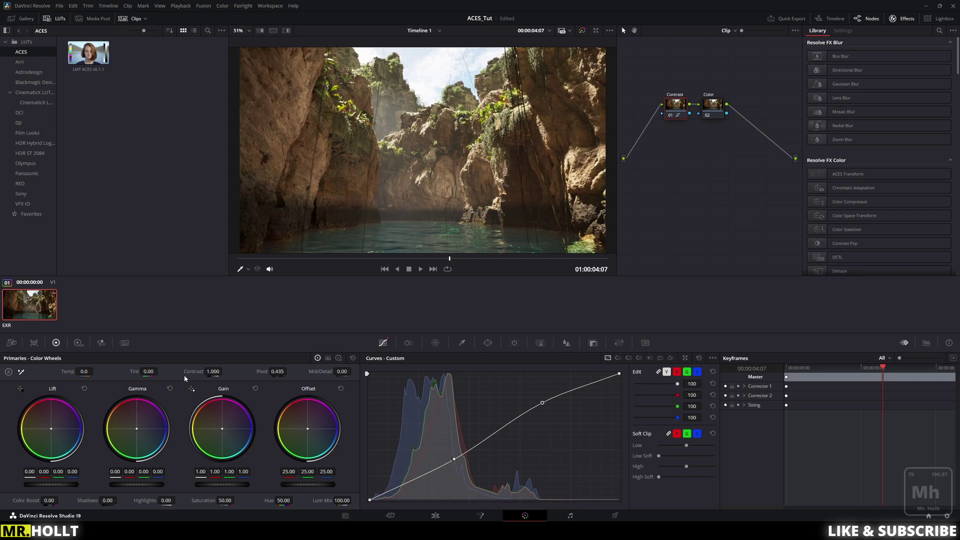
Set the Contrast node's contrast to 1.030, shadows to 43.50 and highlights to -16.50.
drag(200, 372, 224, 371)
drag(168, 500, 160, 500)
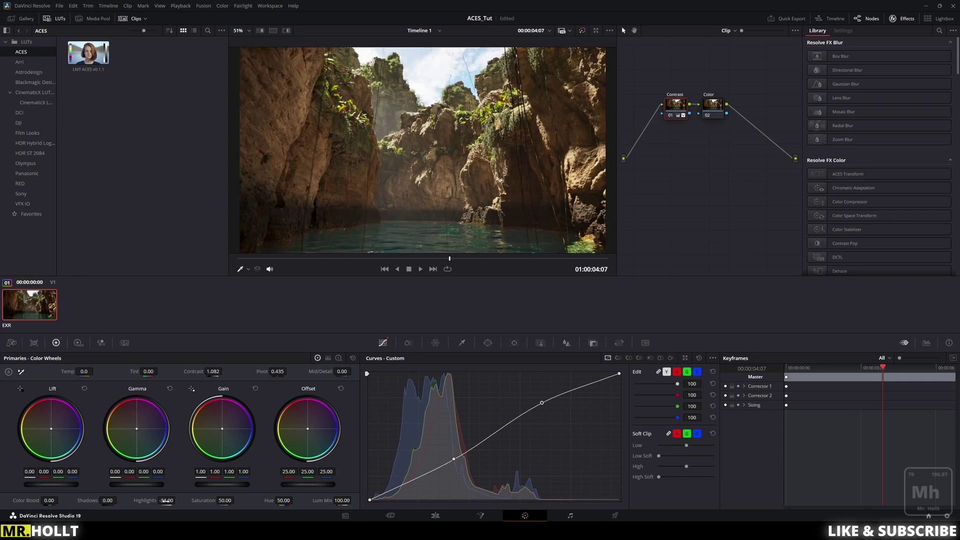
drag(175, 500, 118, 499)
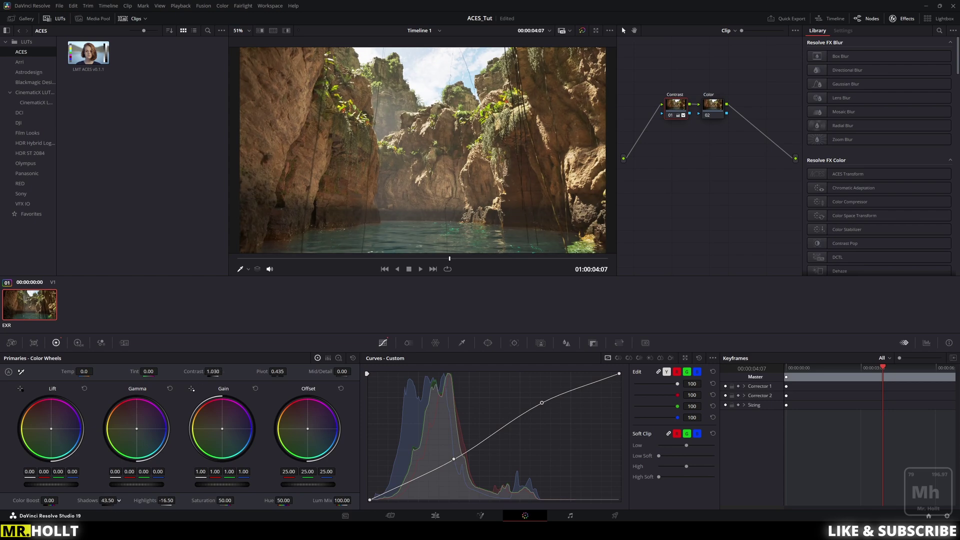
Lower the Contrast node's shadows to 32.00 and save the project.
click(119, 500)
click(667, 283)
key(ctrl+s)
mouse_move(679, 116)
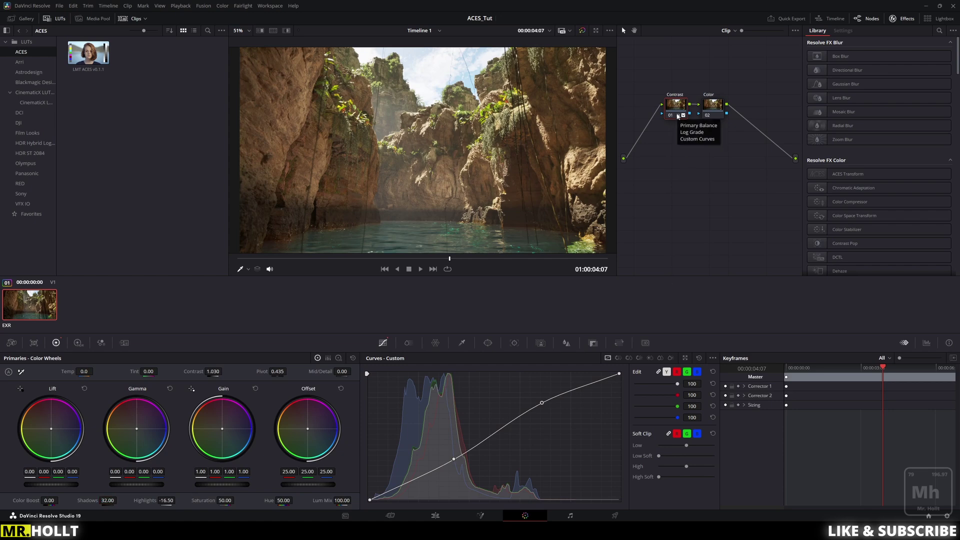
Toggle the whole grade off and on repeatedly to compare the graded image with the original.
key(alt+d)
key(alt+d)
key(alt+d)
key(alt+d)
key(alt+d)
key(alt+d)
key(alt+d)
key(alt+d)
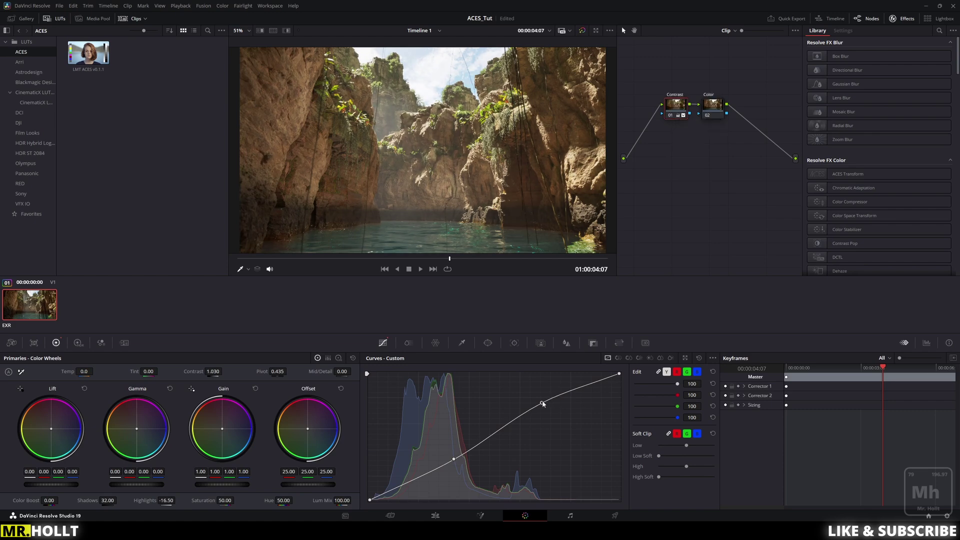
Fine-tune both S-curve points on the Contrast node, raise its contrast to 1.092 and compare with the node bypassed.
mouse_move(541, 403)
mouse_down()
mouse_move(543, 389)
mouse_move(544, 406)
mouse_up()
drag(454, 462, 454, 458)
key(shift+d)
key(shift+d)
key(shift+d)
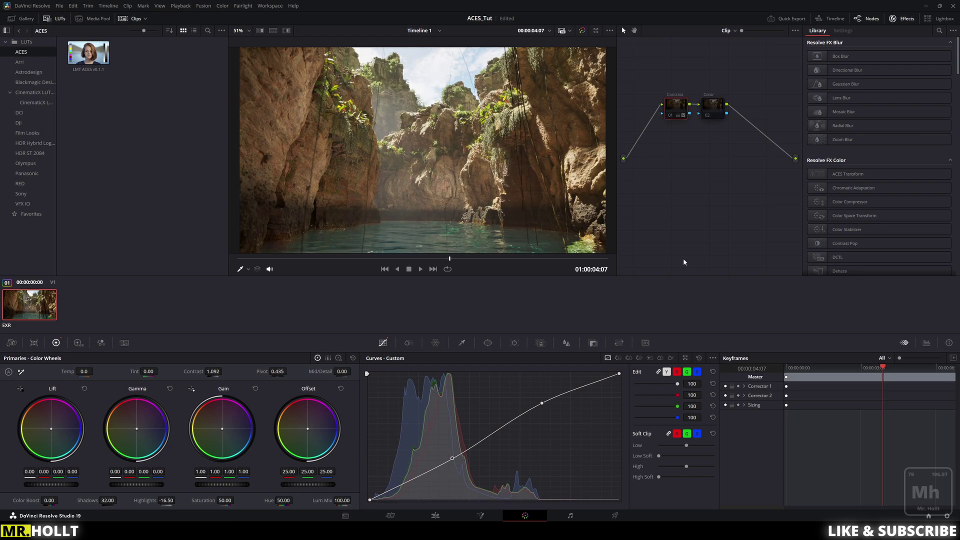
key(shift+d)
Add Hue Vs Hue curve points around the orange tones on the Color node, removing the trial point between them.
click(712, 108)
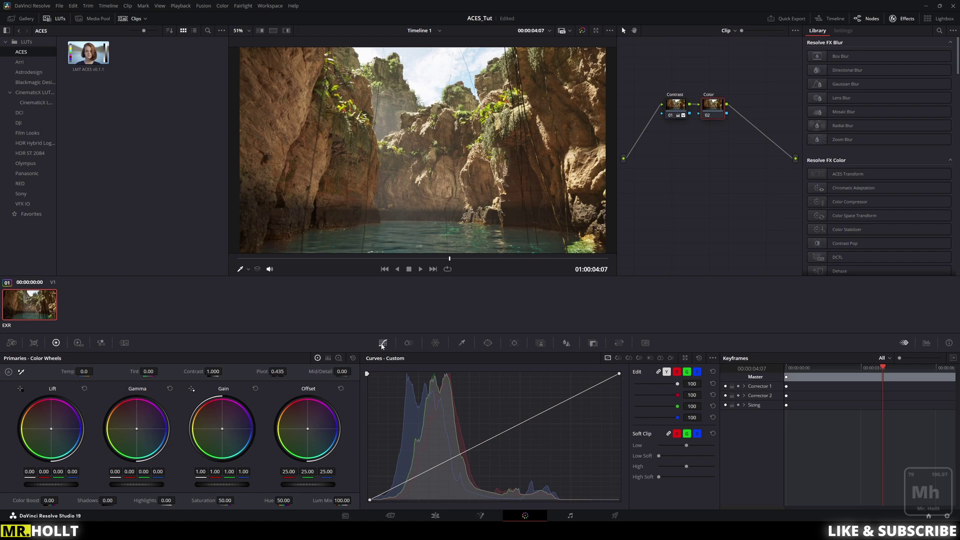
click(618, 358)
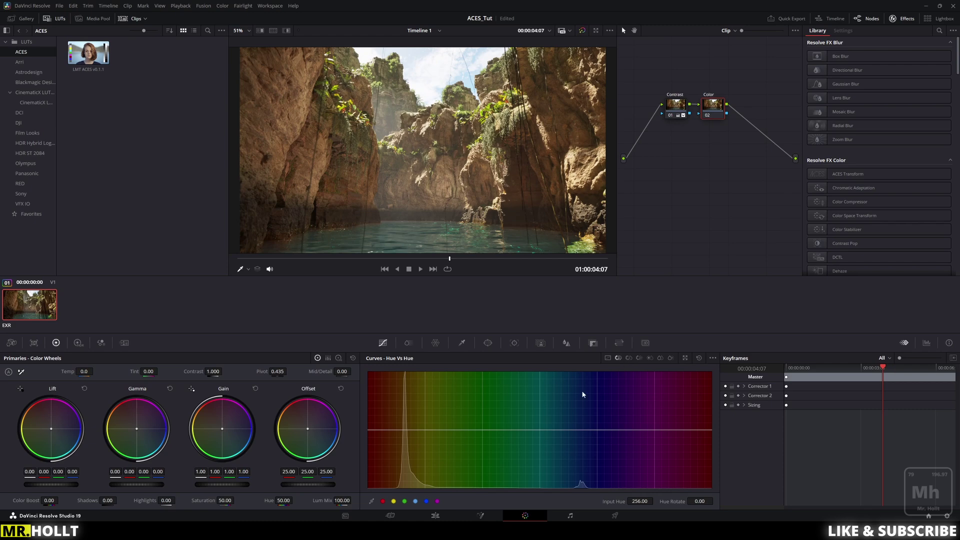
click(407, 429)
drag(406, 429, 419, 449)
right_click(419, 449)
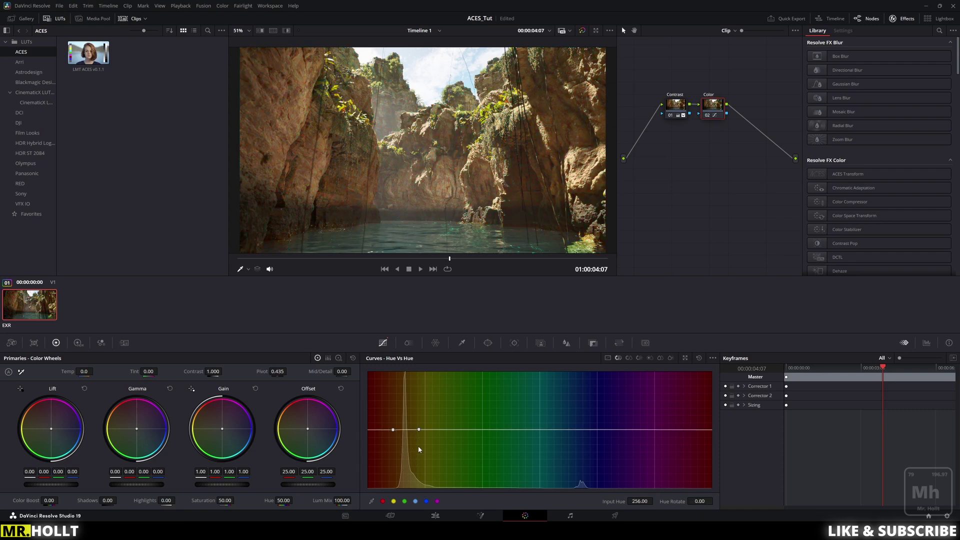
Add Hue Vs Sat curve points bracketing the yellow-to-green range on the Color node and raise the saturation between them.
click(628, 358)
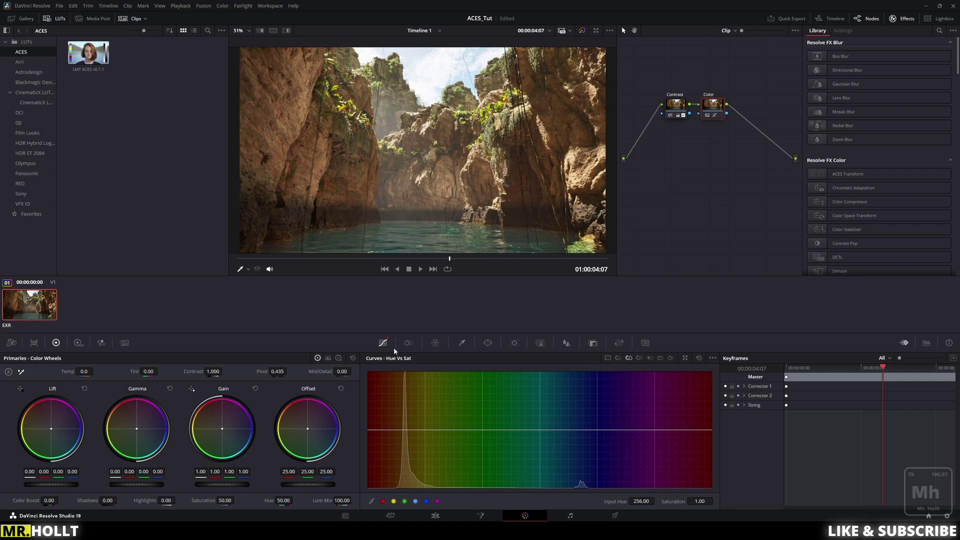
click(430, 429)
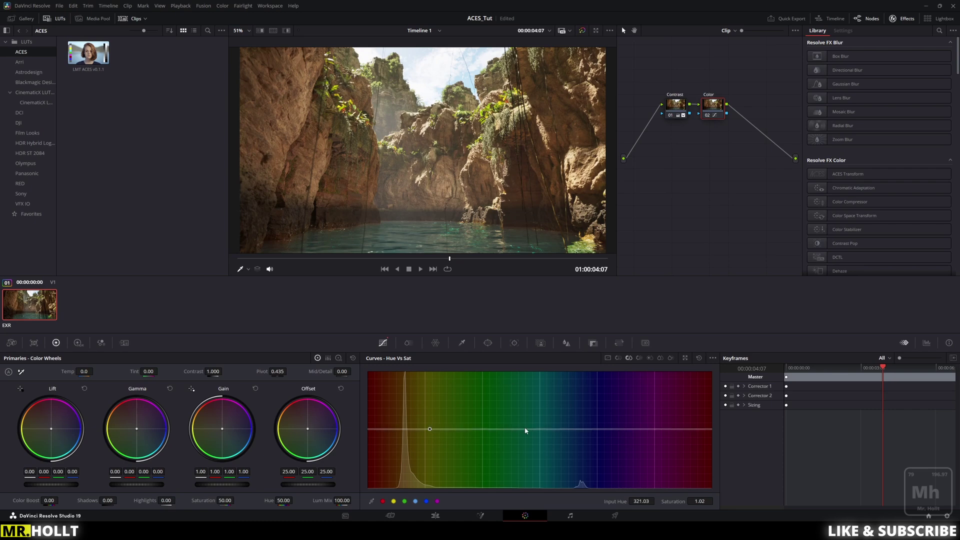
click(532, 429)
mouse_move(483, 429)
mouse_down()
mouse_move(482, 376)
mouse_move(483, 471)
mouse_move(480, 411)
mouse_up()
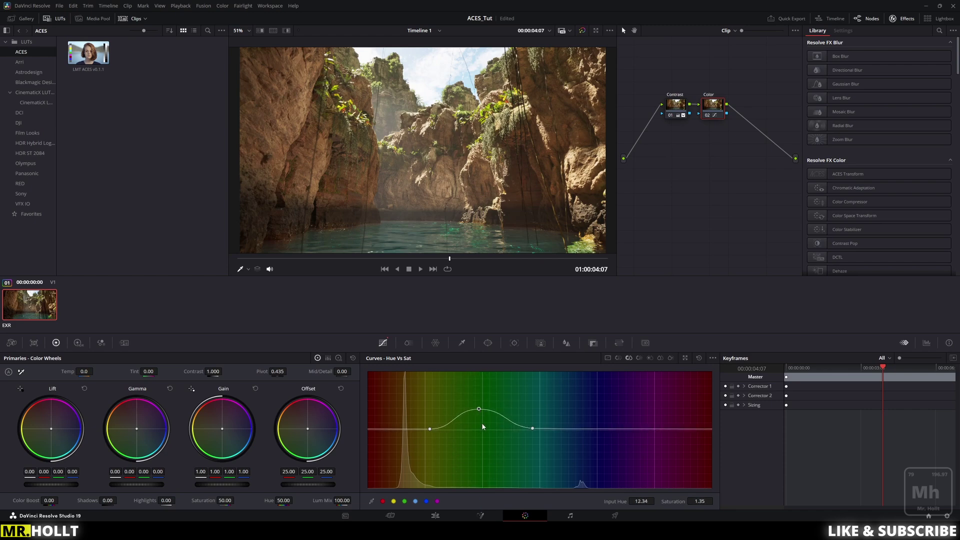
click(410, 430)
drag(430, 430, 454, 372)
Add Hue Vs Hue points across the orange-to-yellow-green range on the Color node and shift those hues slightly downward.
click(618, 358)
click(413, 431)
click(447, 429)
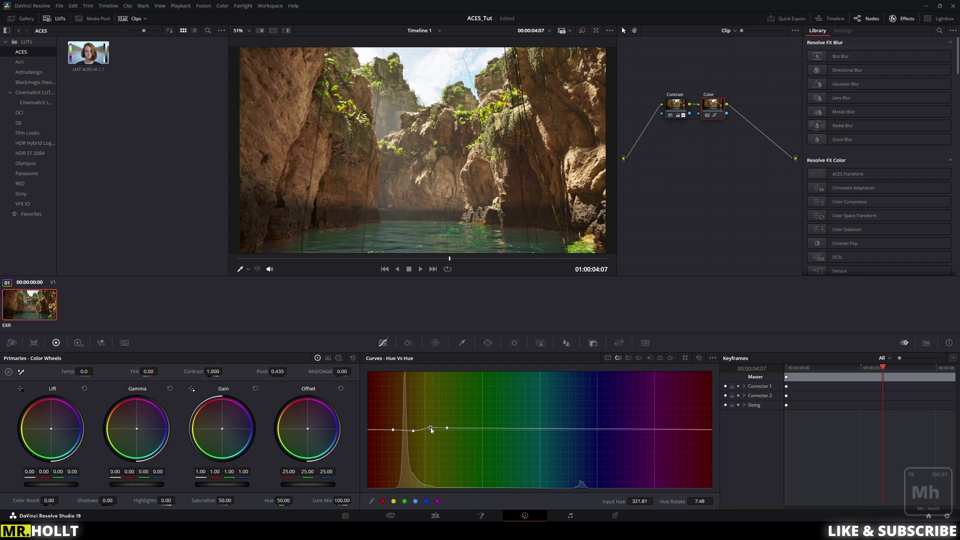
mouse_move(430, 429)
mouse_down()
mouse_move(431, 418)
mouse_move(433, 434)
mouse_up()
drag(445, 430, 447, 432)
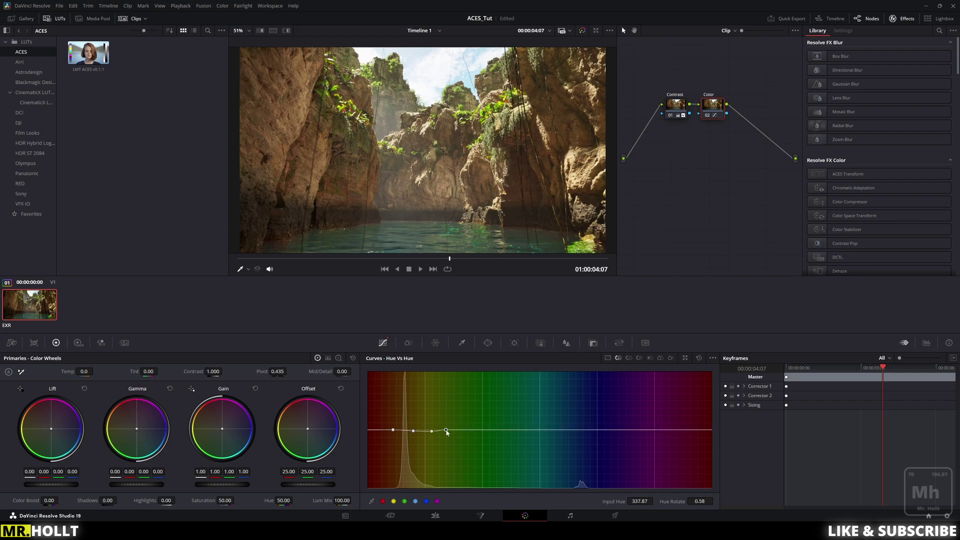
click(413, 432)
Adjust the Hue Vs Sat yellow-green peak to a saturation of 1.39 and raise the Color node's overall saturation to 75.00.
click(628, 358)
drag(454, 373, 486, 432)
drag(453, 397, 450, 403)
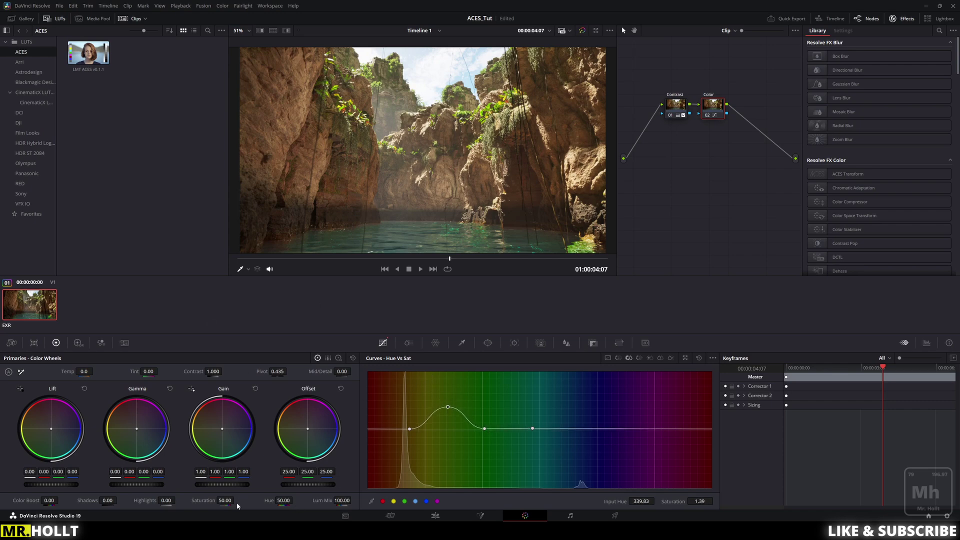
drag(226, 500, 236, 500)
drag(221, 501, 221, 501)
Reshape the Hue Vs Sat curve into a dip over the orange tones, with its yellow-side point at 0.84, and save the project.
click(423, 423)
click(389, 430)
drag(409, 433, 405, 452)
drag(447, 408, 425, 441)
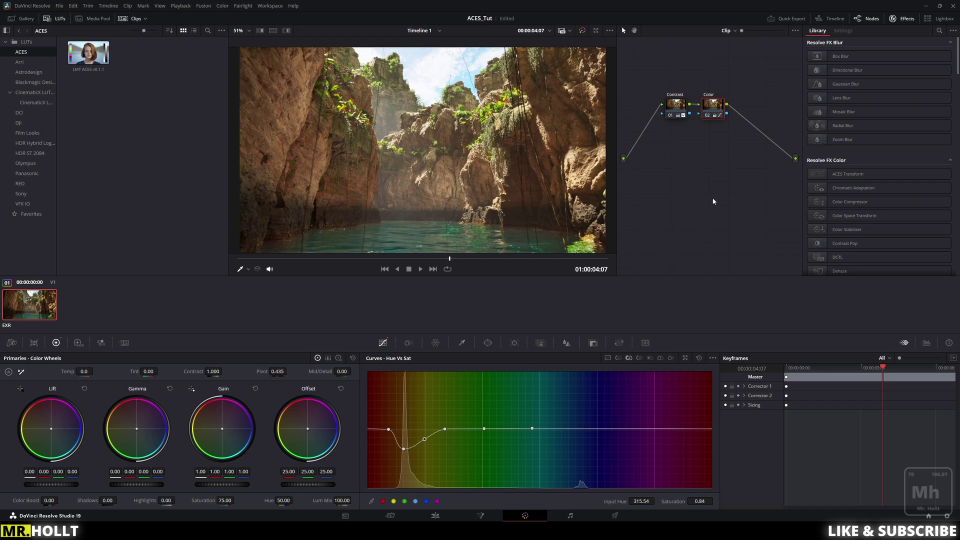
key(ctrl+s)
Add a serial node after Color, place it below the other nodes and apply the Film Grain effect to it.
key(alt+s)
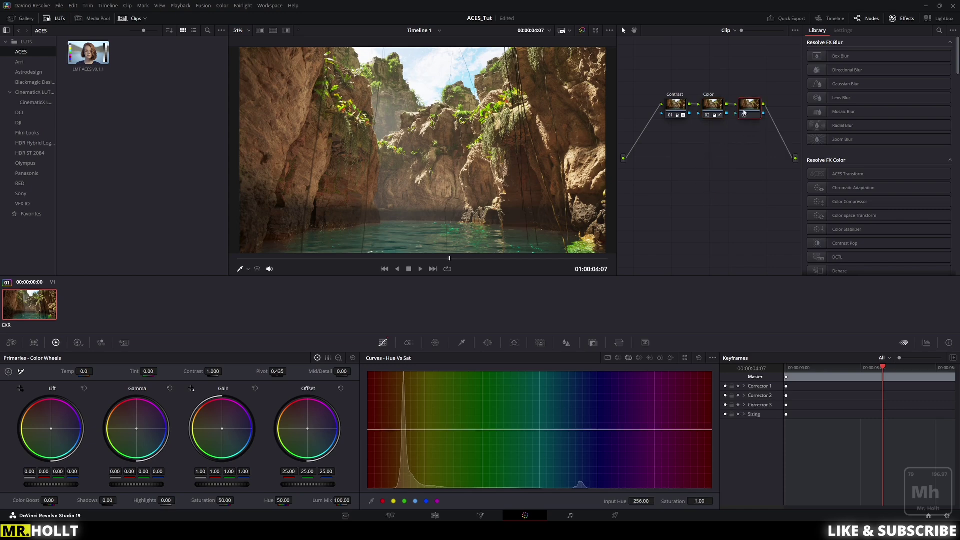
drag(743, 112, 712, 167)
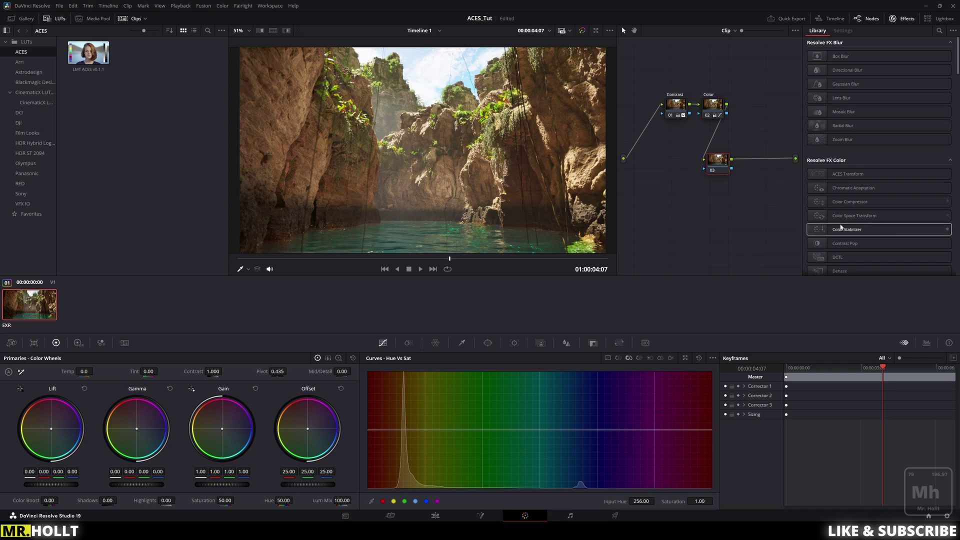
scroll(845, 223, down, 6)
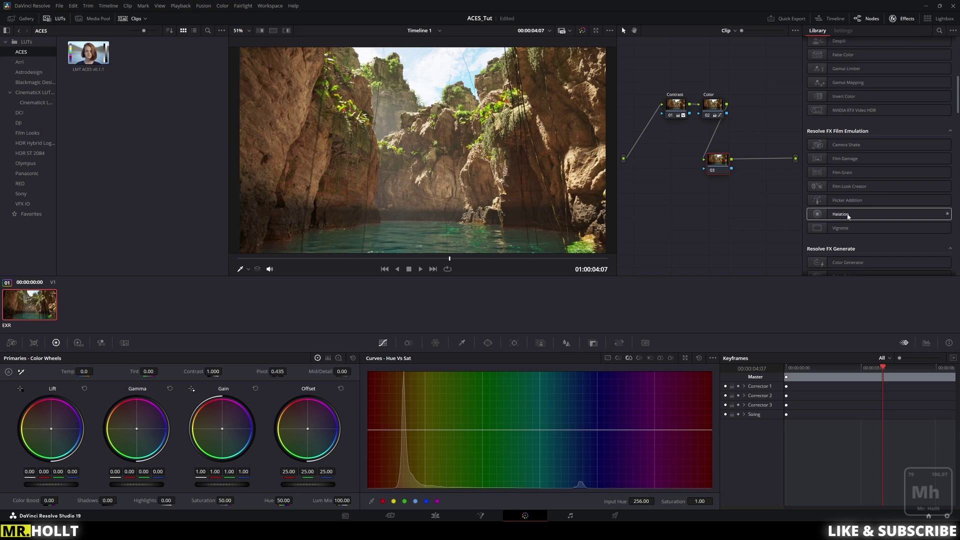
click(822, 163)
click(827, 214)
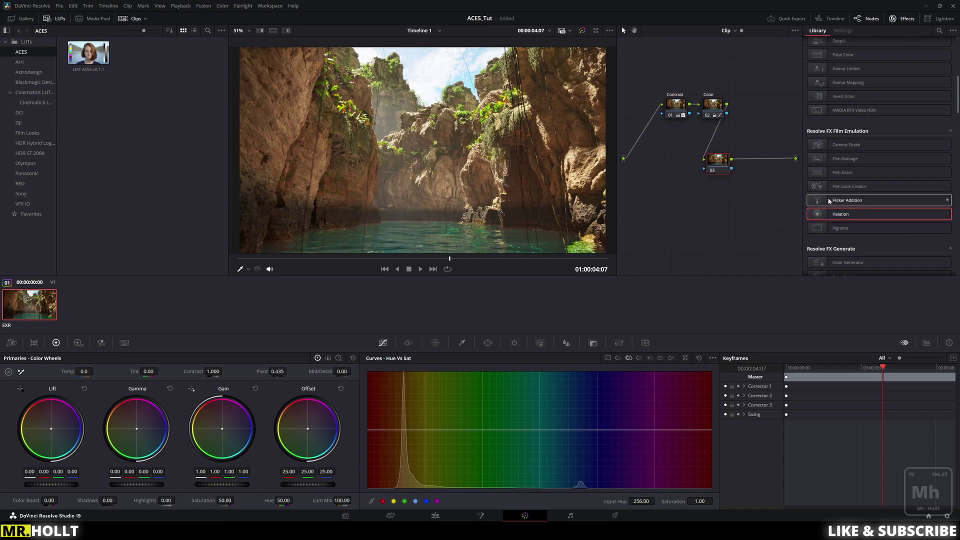
drag(821, 173, 718, 161)
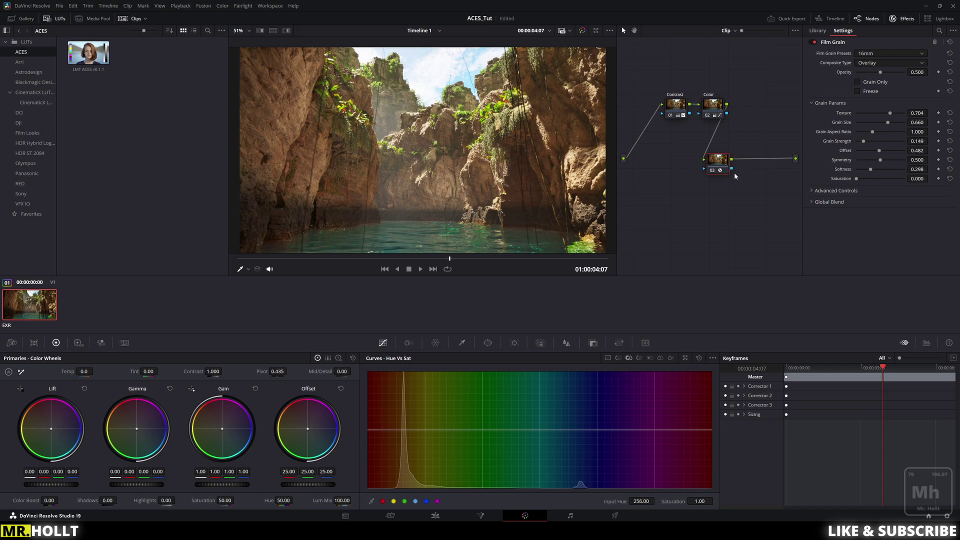
Add a serial node after the film grain node, place Hue Vs Sat points in its yellow-green range and adjust its highlights.
key(alt+s)
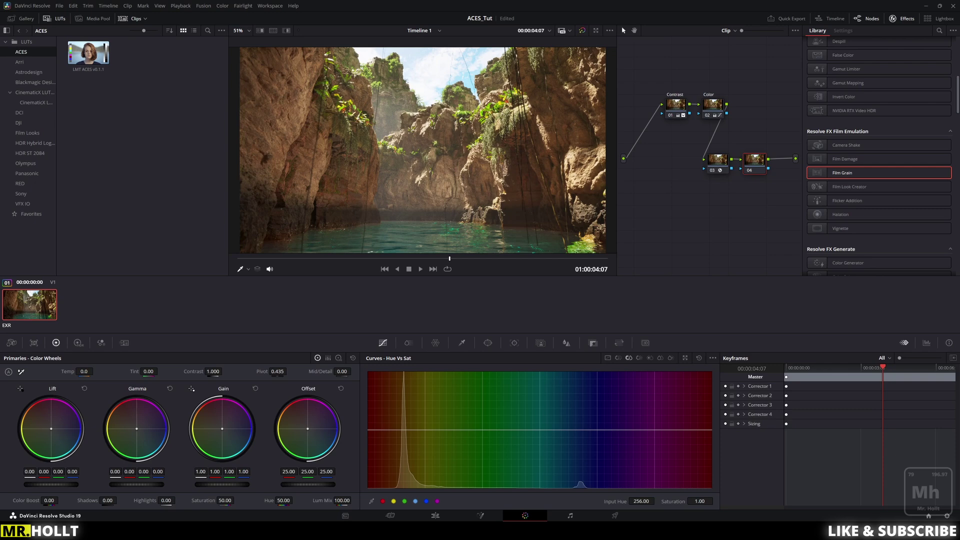
click(452, 429)
click(476, 428)
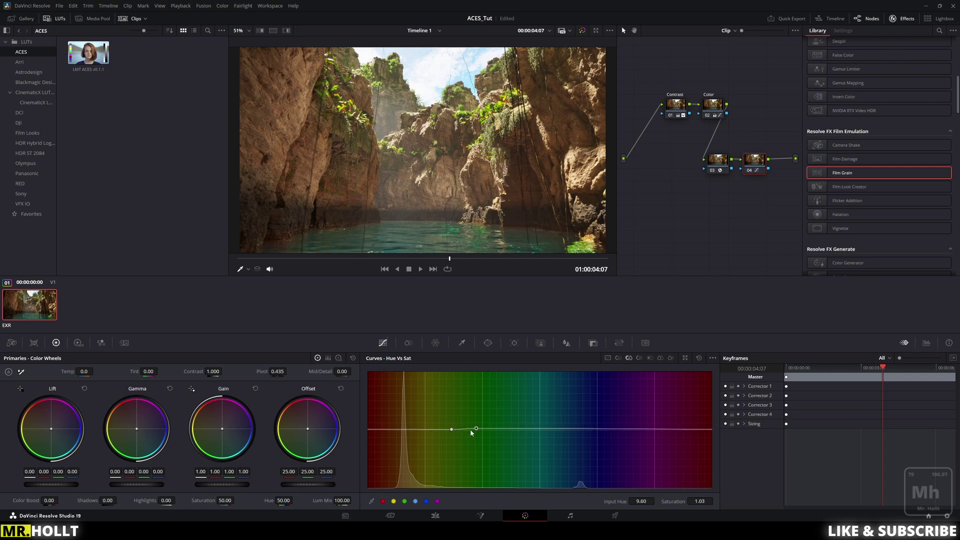
drag(465, 429, 464, 432)
drag(170, 500, 165, 501)
Open the Deliver page, name the export ACESExport and set the Downloads folder as its location.
click(616, 517)
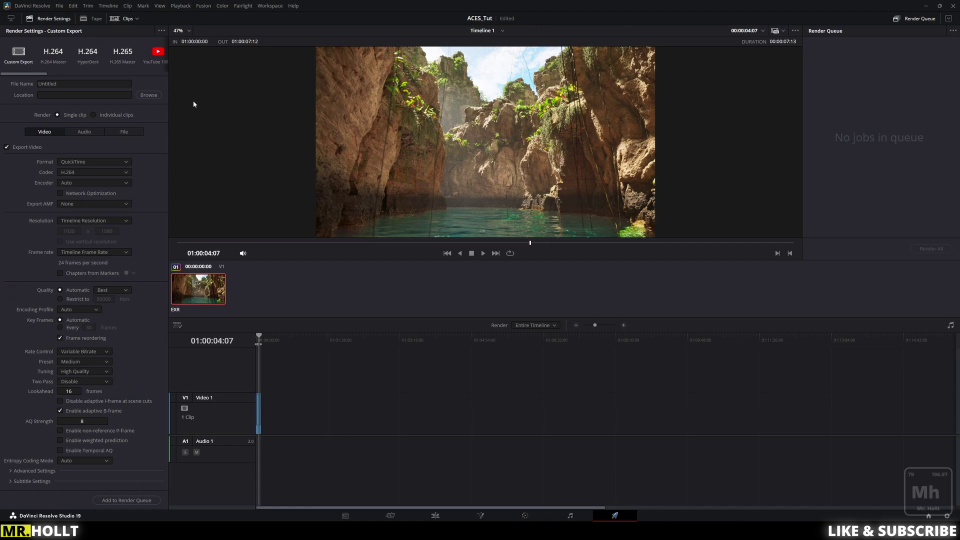
drag(89, 84, 26, 86)
text(ACESExporet)
key(BackSpace)
key(BackSpace)
text(t)
click(148, 95)
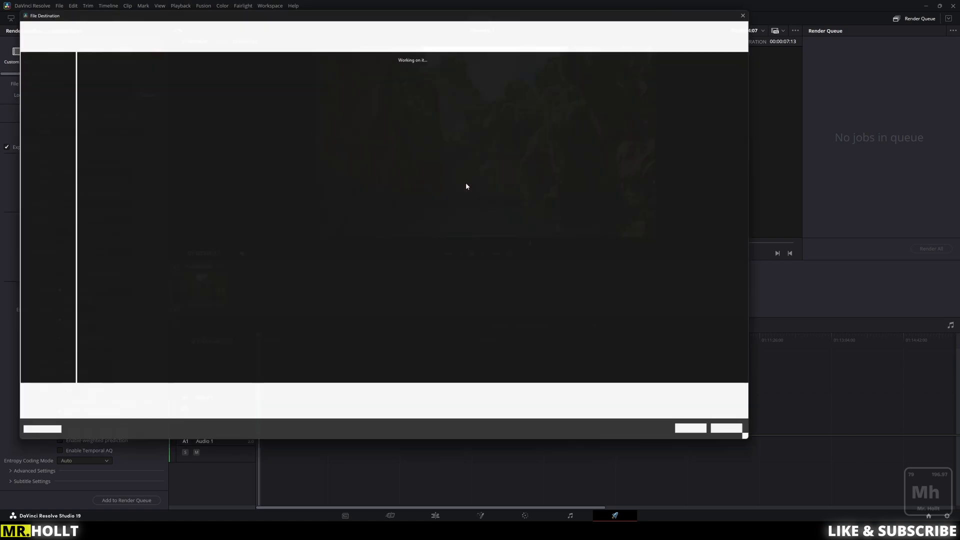
click(31, 112)
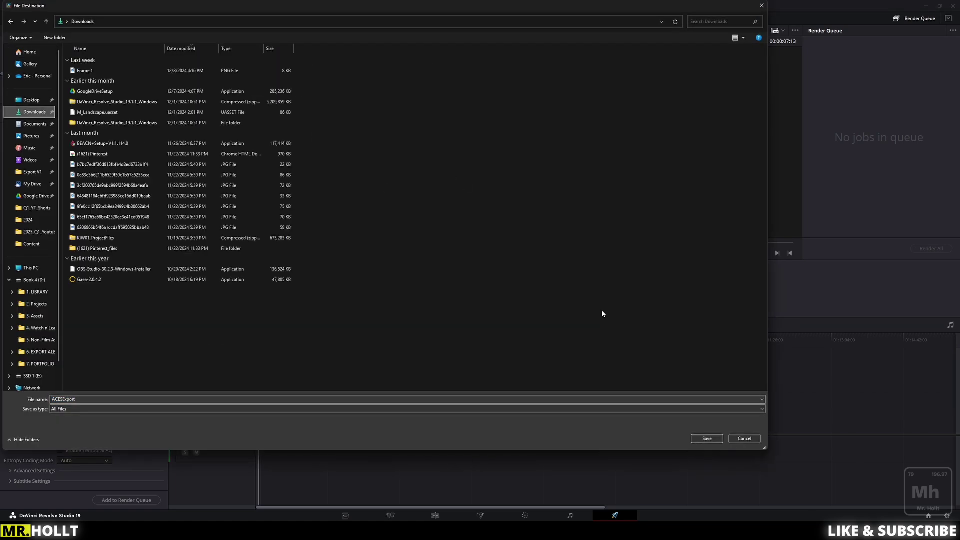
click(707, 439)
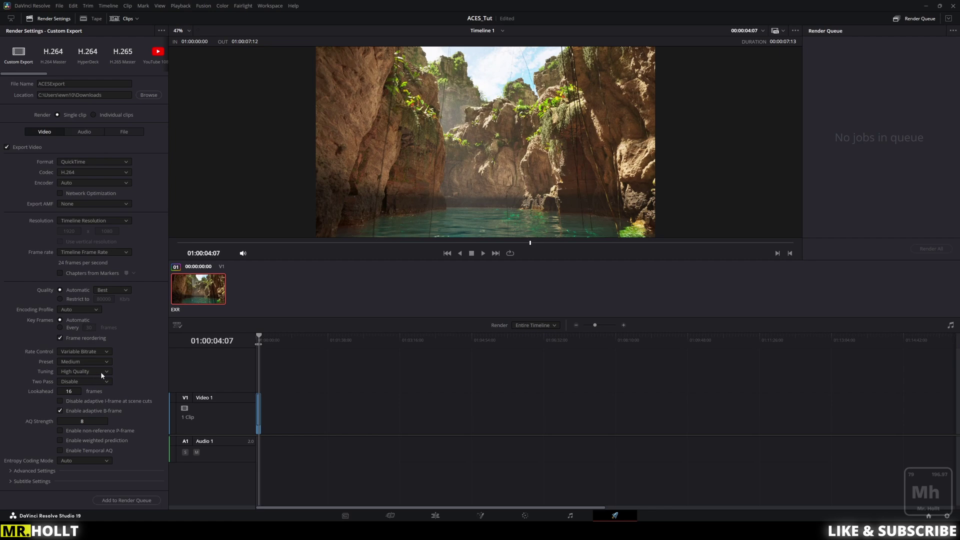
click(85, 362)
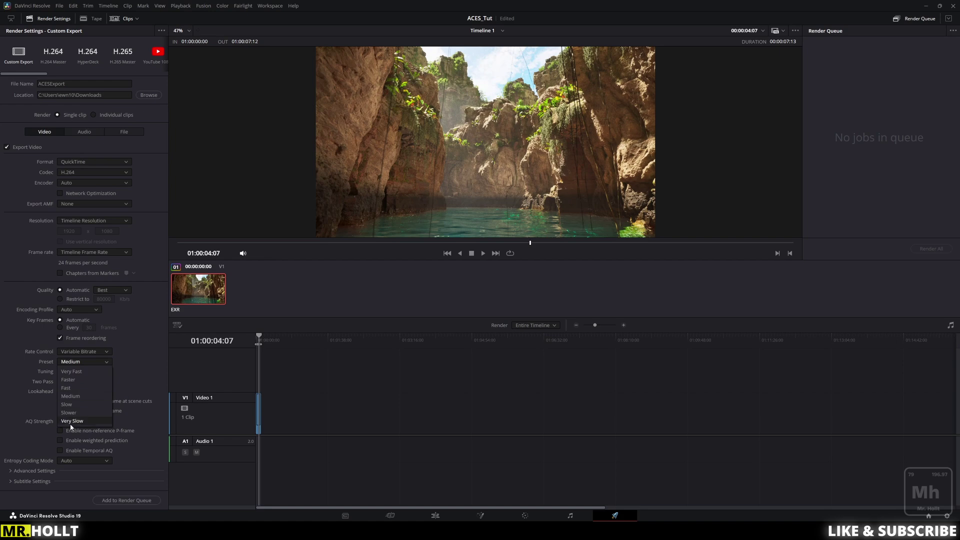
click(5, 374)
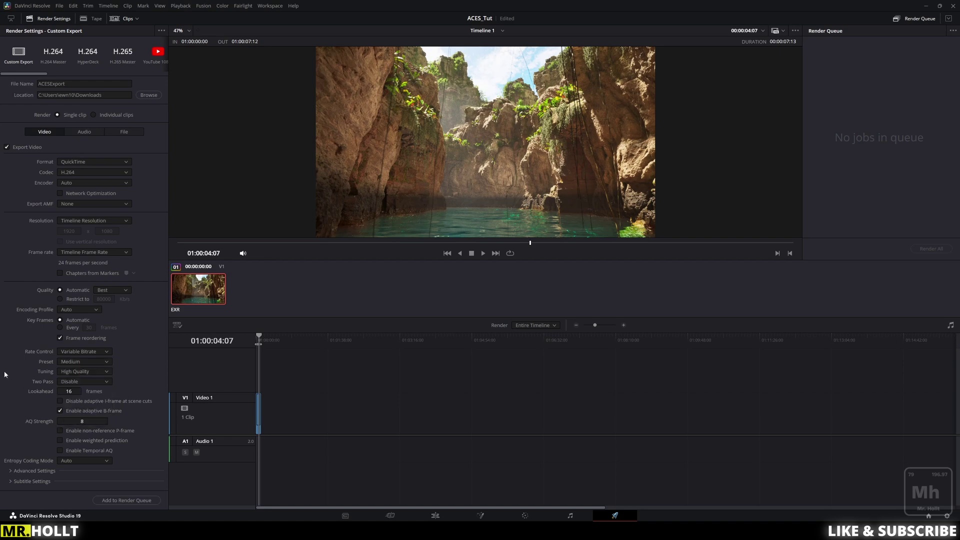
click(64, 383)
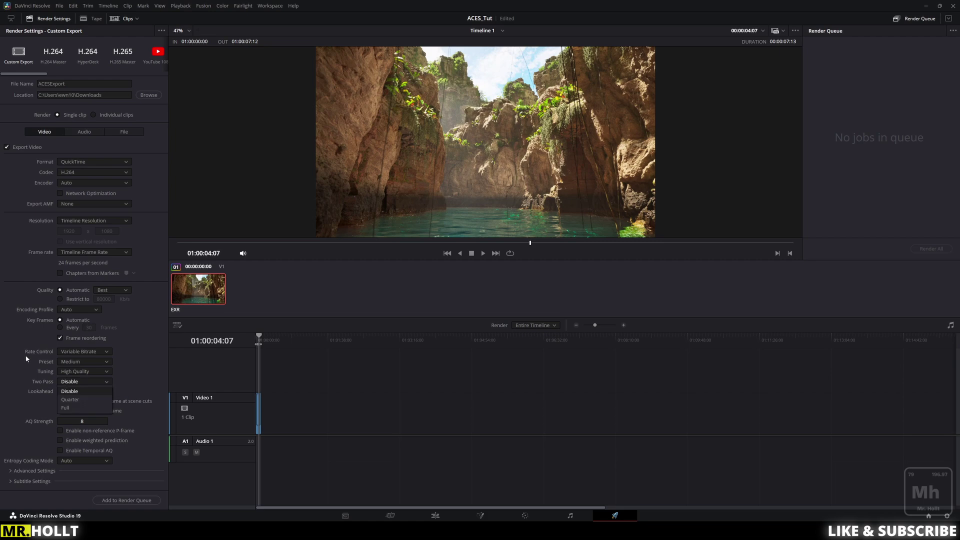
click(131, 373)
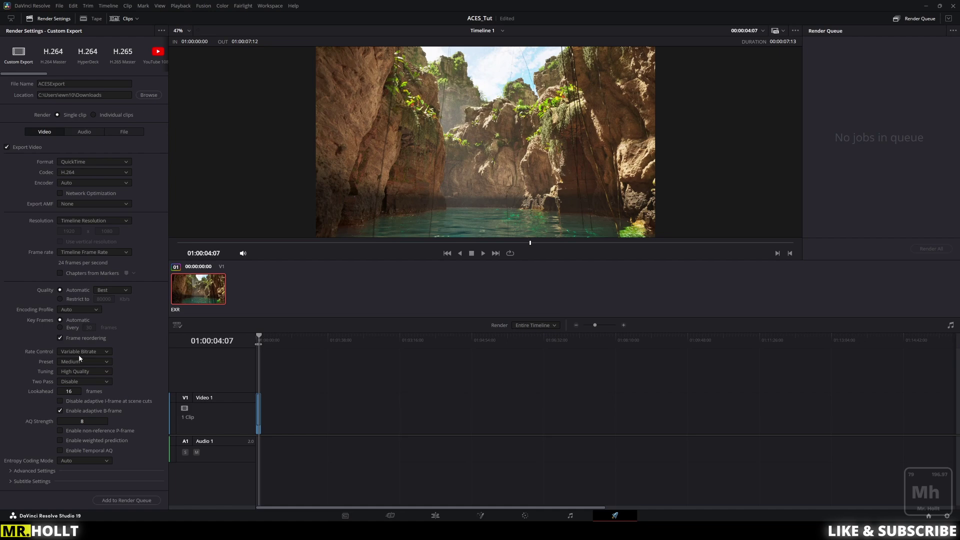
Add the QuickTime H.264 export of Timeline 1 to the render queue and render it.
click(104, 500)
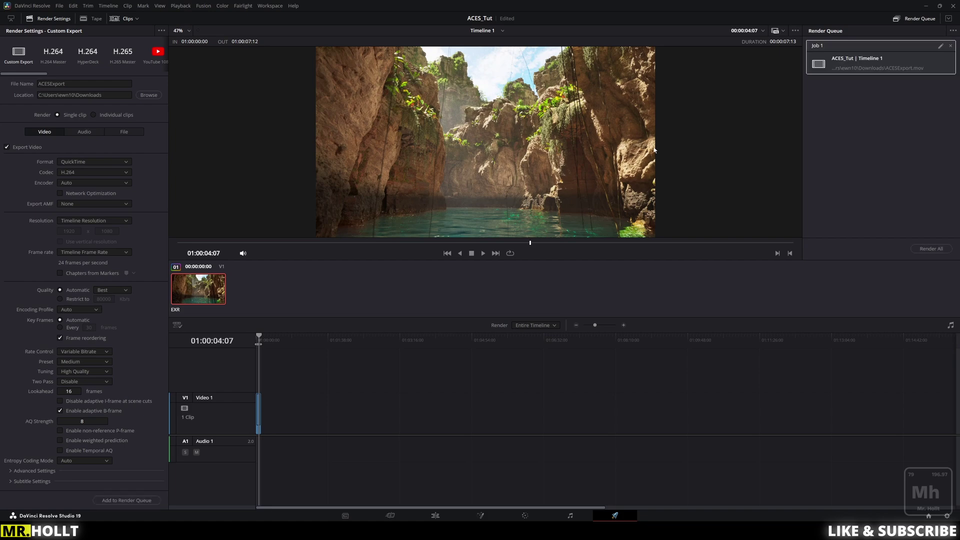
click(931, 249)
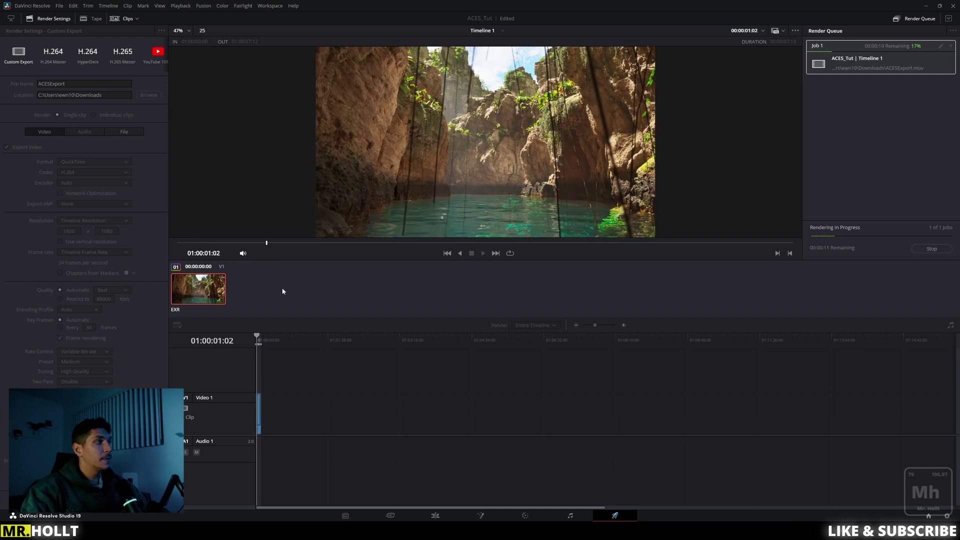